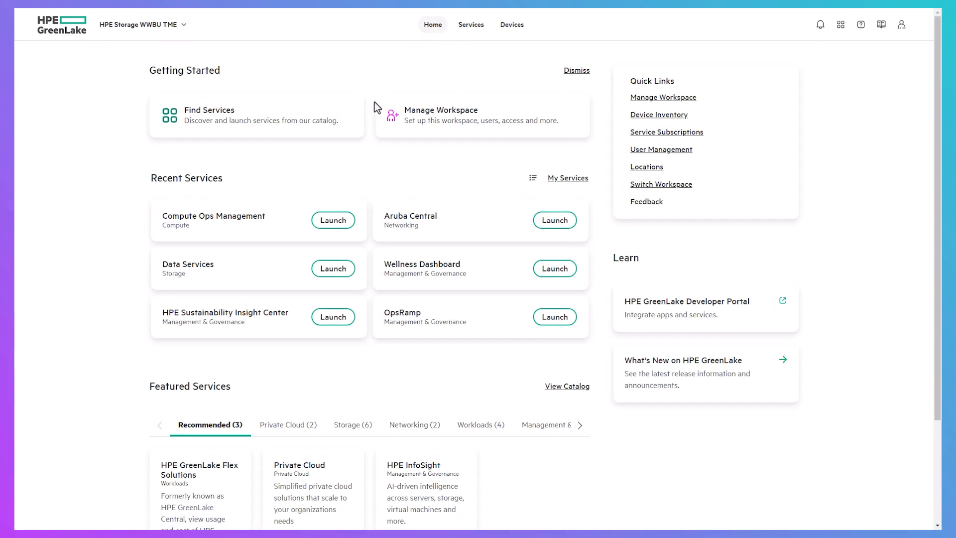
# Step: Launch Data Services, open Data Ops Manager and show its list of storage systems
pyautogui.click(333, 269)
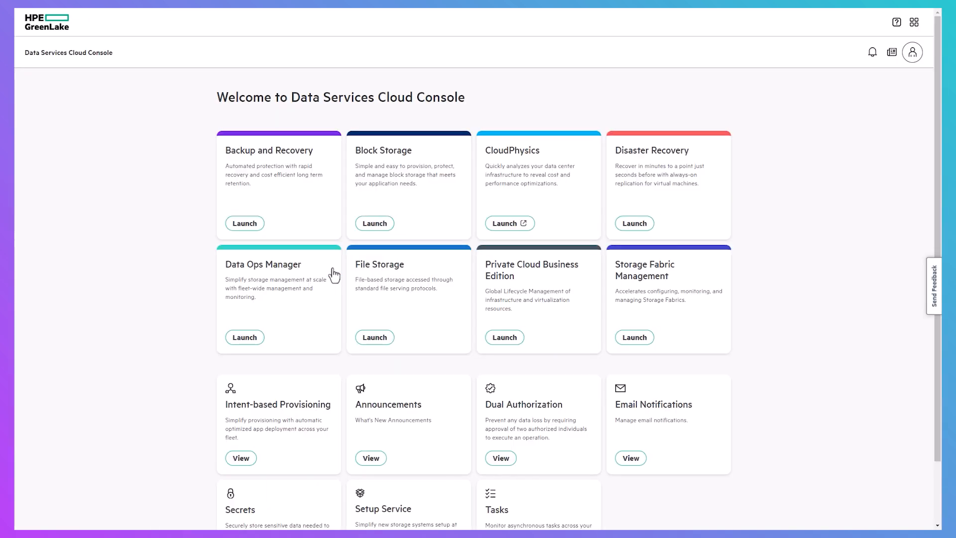
pyautogui.click(251, 339)
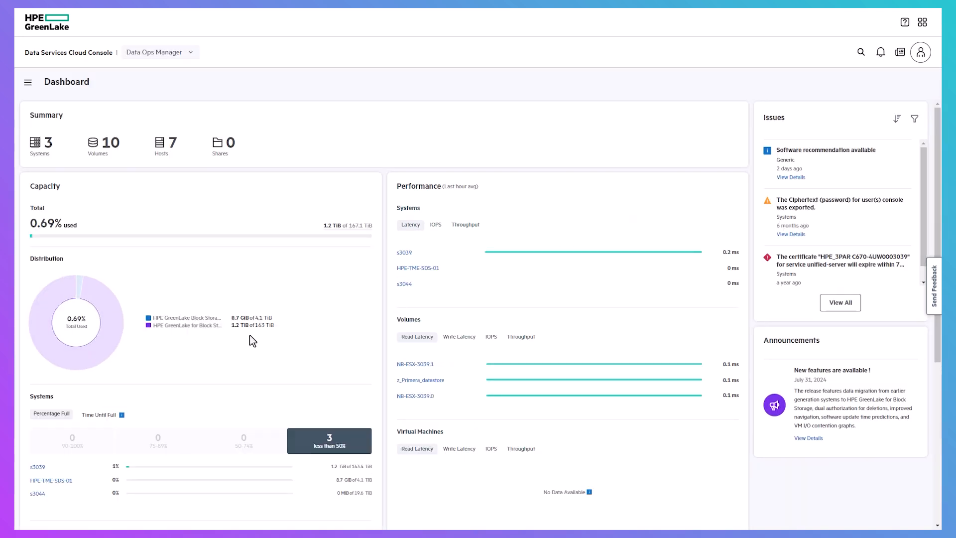
pyautogui.click(41, 145)
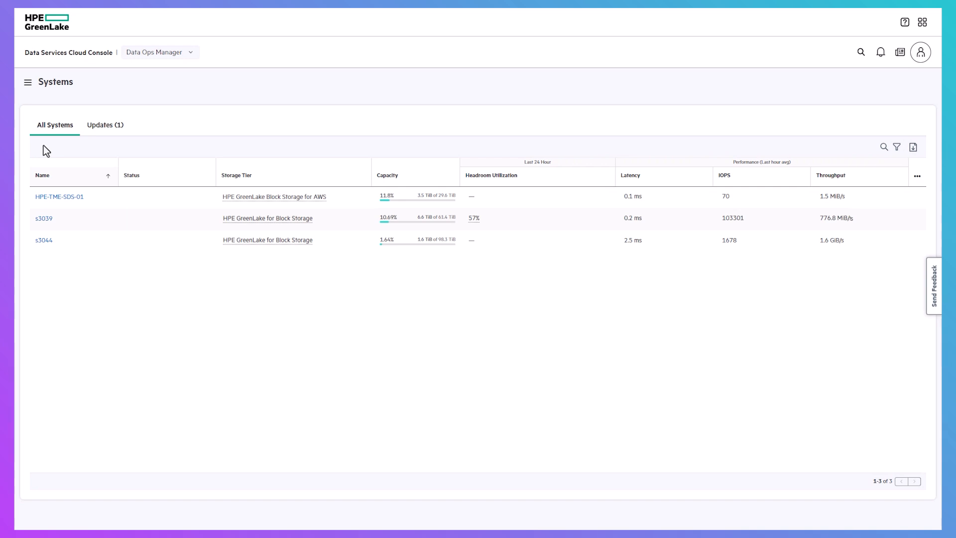
# Step: Open the AWS Accounts page in the Cloud section of Data Ops Manager
pyautogui.click(29, 83)
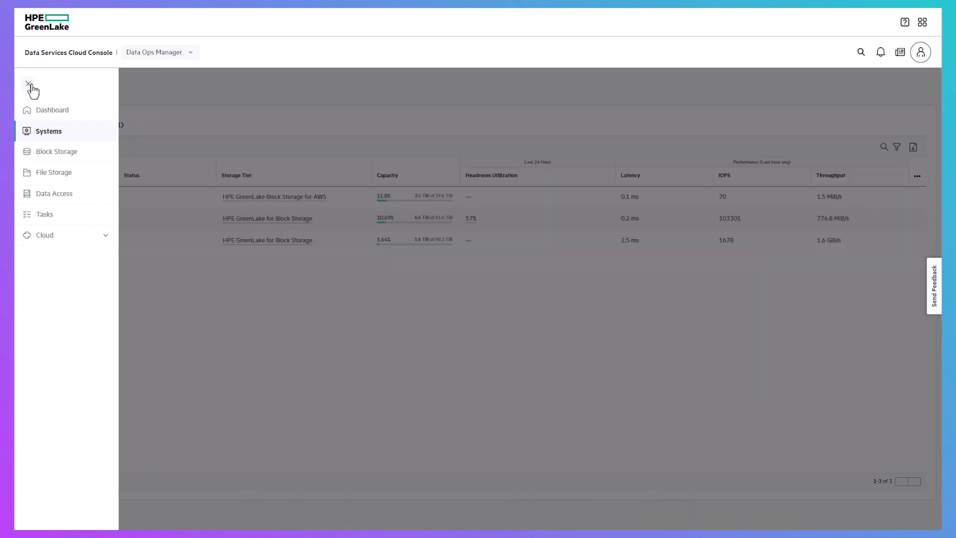
pyautogui.click(51, 240)
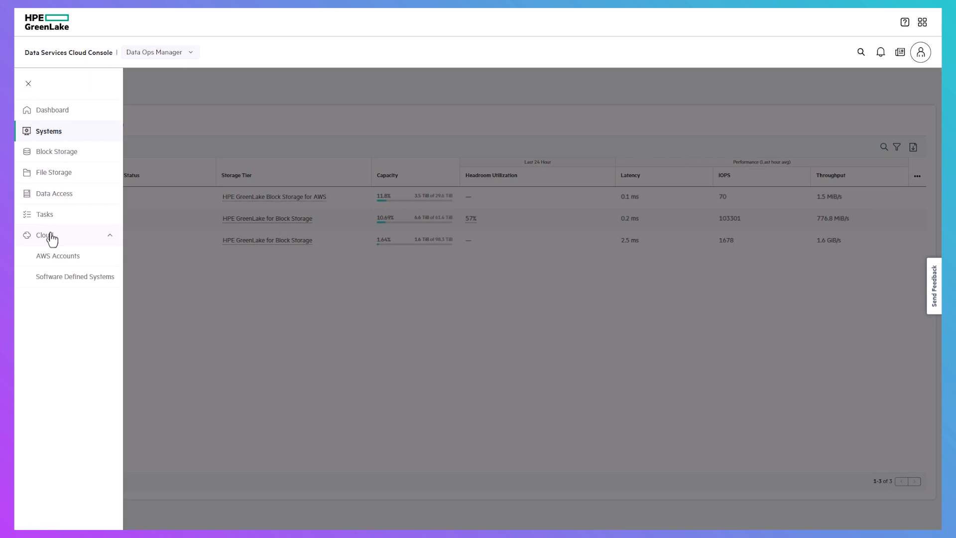
pyautogui.click(57, 260)
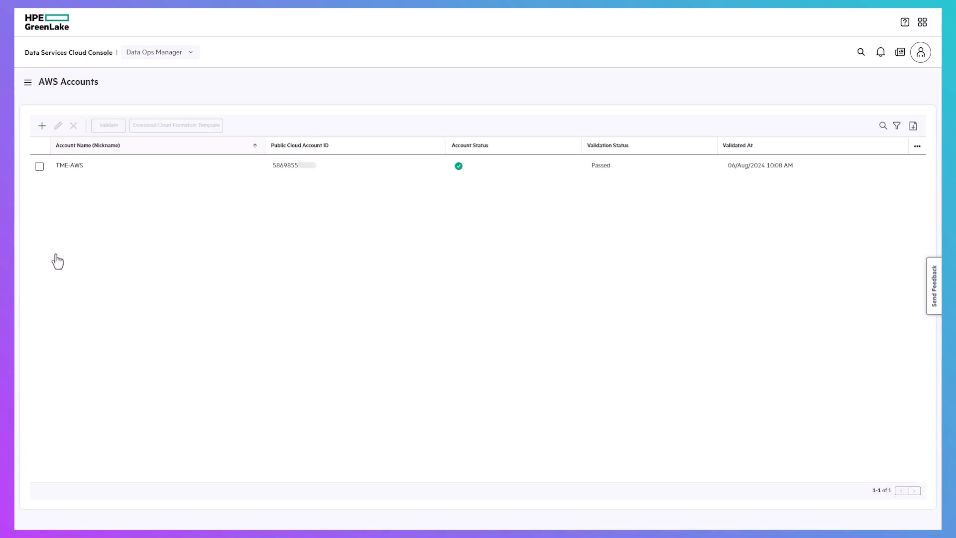
# Step: Link a new AWS public cloud account, pasting its account ID and giving it the nickname TME-SDS-AWS
pyautogui.click(42, 127)
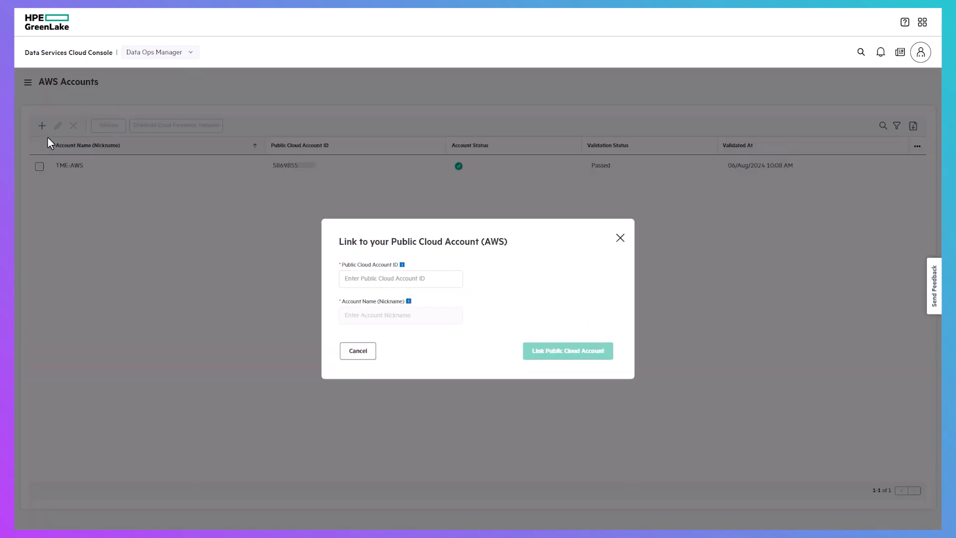
pyautogui.click(352, 278)
pyautogui.hotkey('ctrl', 'v')
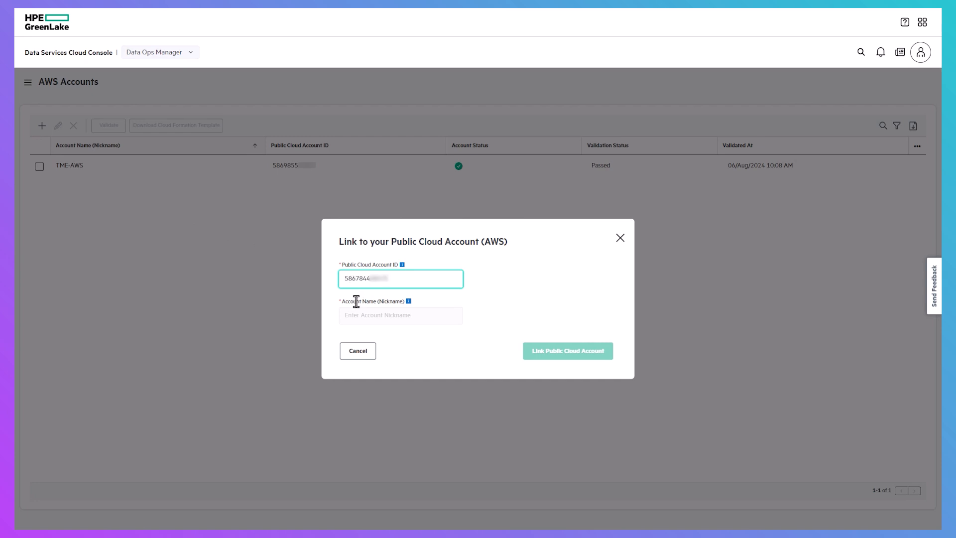
pyautogui.click(353, 318)
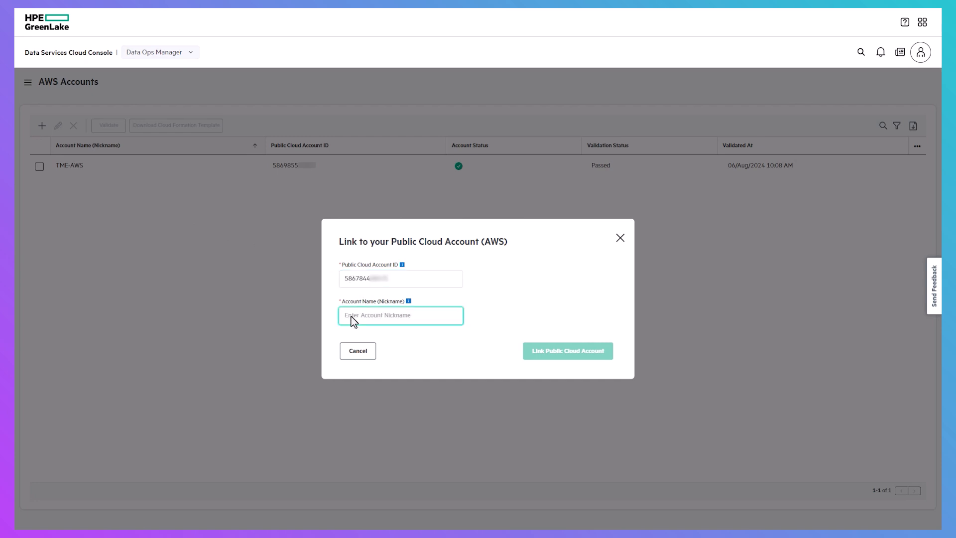
pyautogui.write('TME-SDS-AWS')
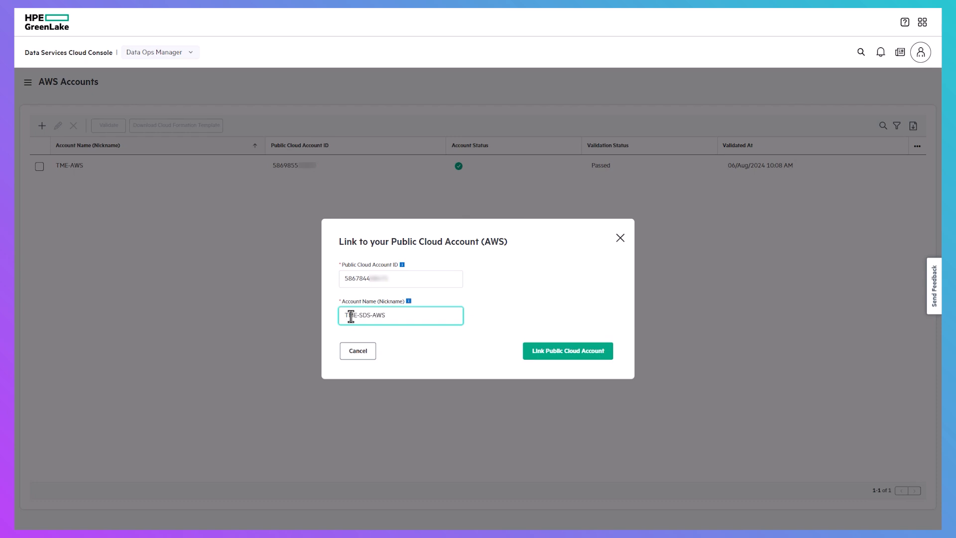
pyautogui.click(544, 353)
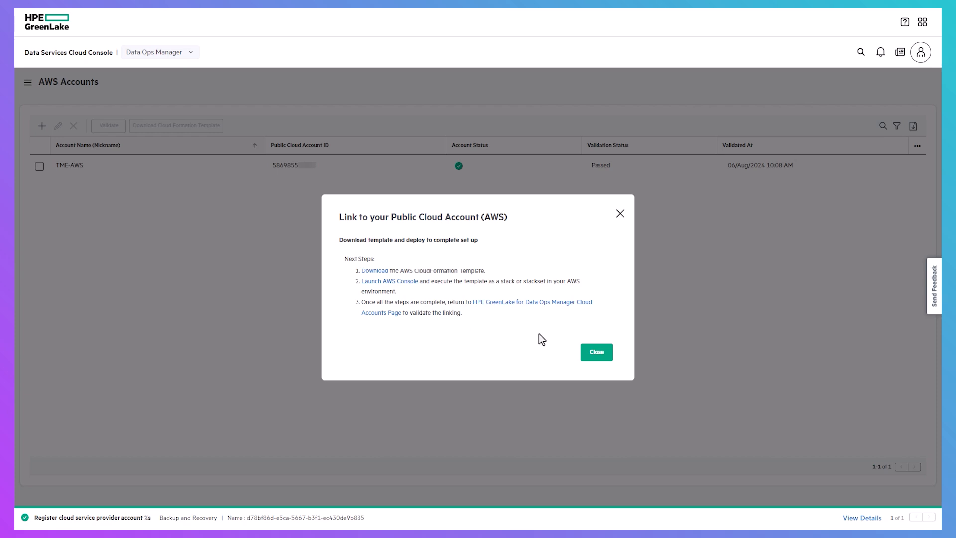
pyautogui.click(596, 352)
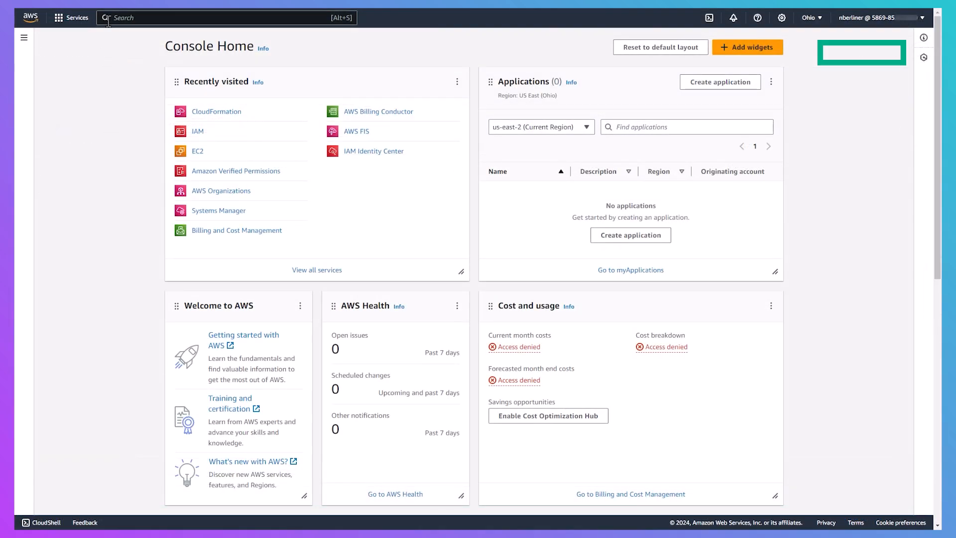
# Step: Switch to the AWS console, find CloudFormation and start creating a stack with new resources (standard)
pyautogui.click(109, 20)
pyautogui.write('cloudforma')
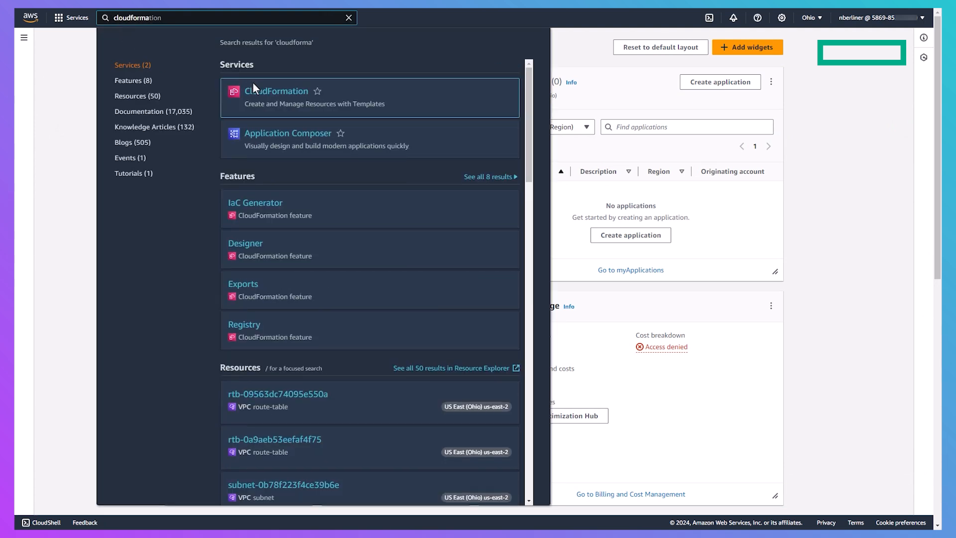
pyautogui.click(260, 95)
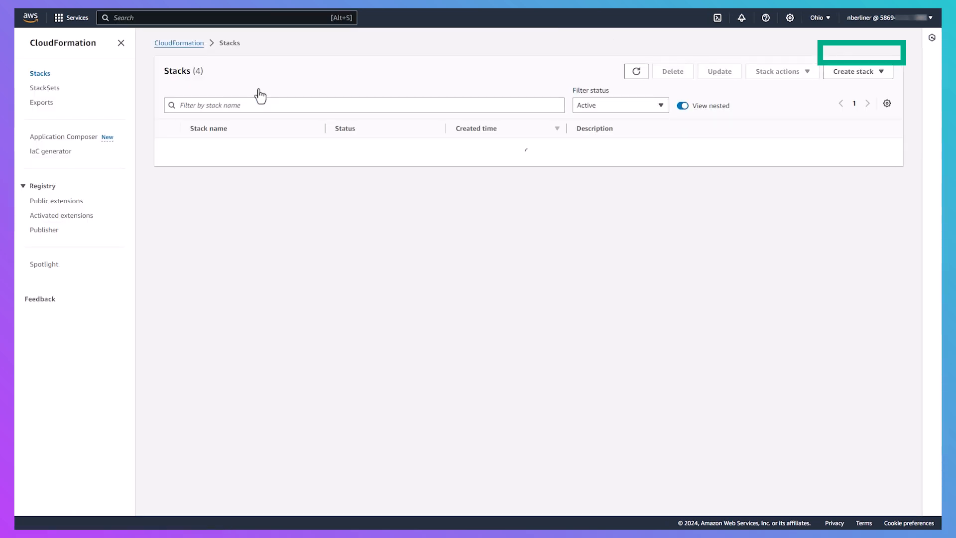
pyautogui.click(831, 74)
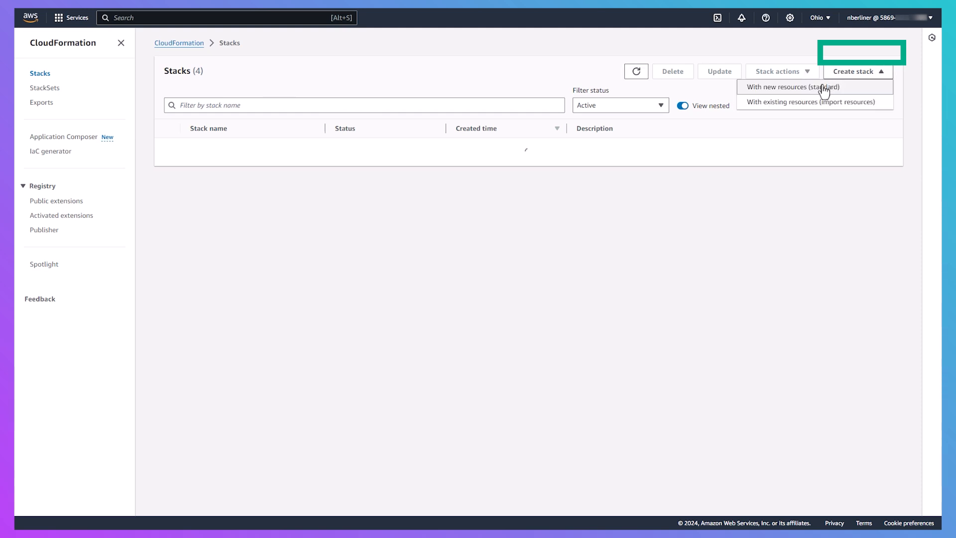
pyautogui.click(824, 91)
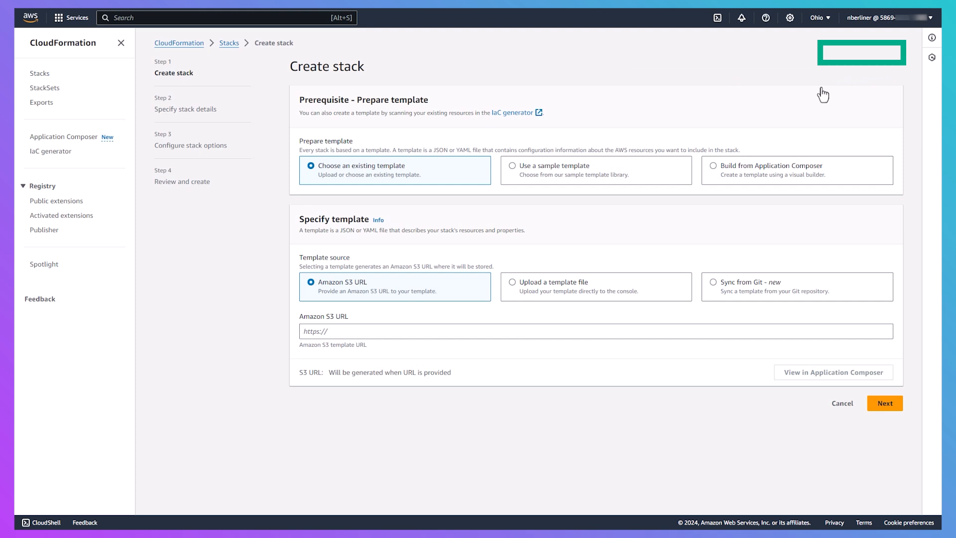
# Step: Upload the template file AWS_AccountTemplate_prod.yaml as the stack's template source and continue to the stack details
pyautogui.click(513, 283)
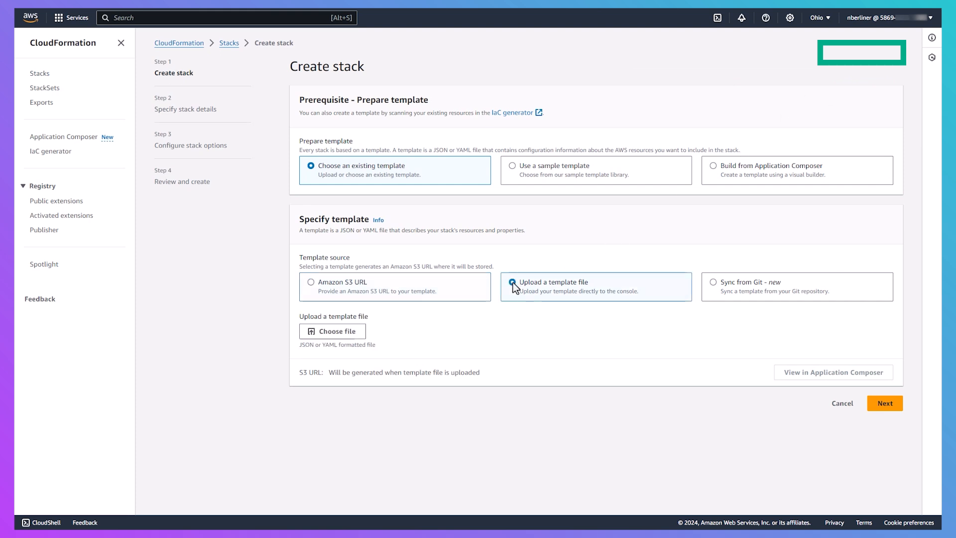
pyautogui.click(332, 331)
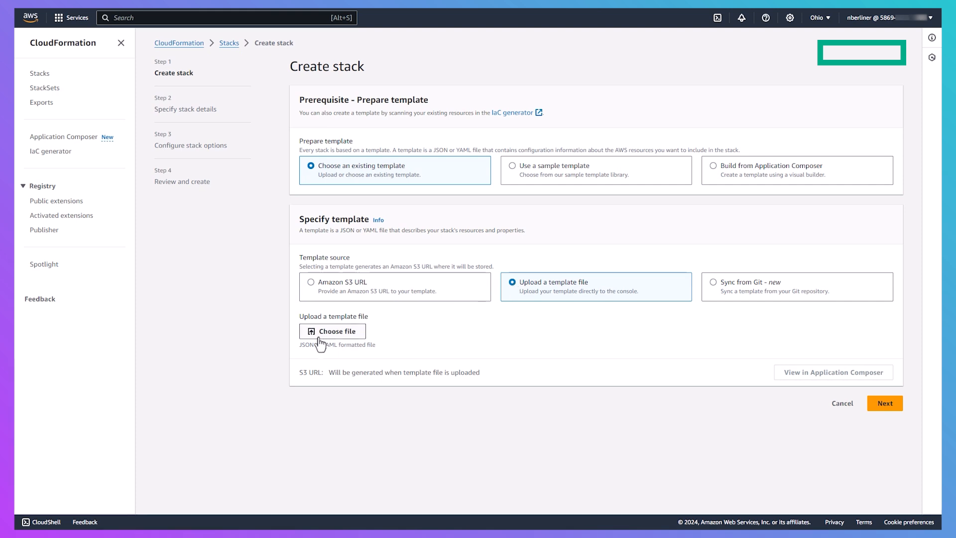
pyautogui.click(427, 182)
pyautogui.click(614, 322)
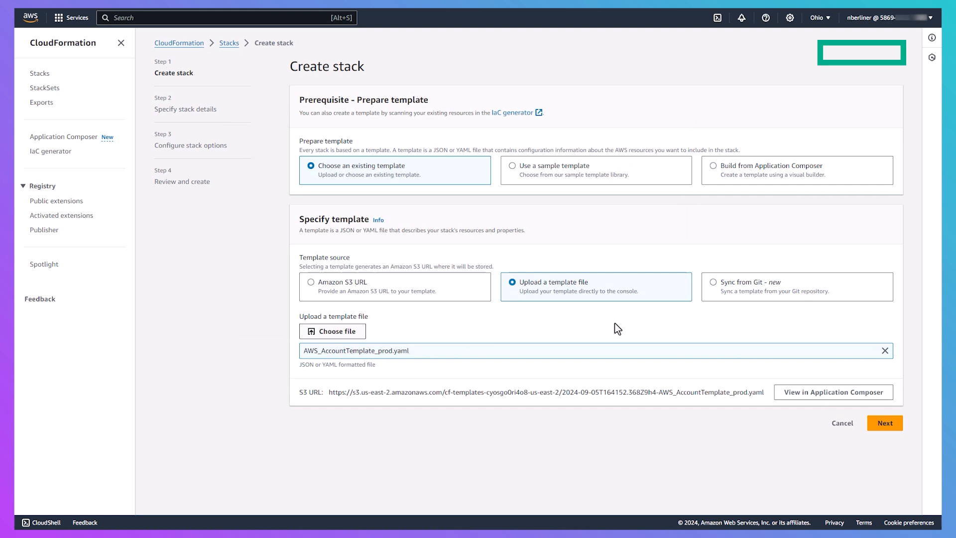
pyautogui.click(885, 423)
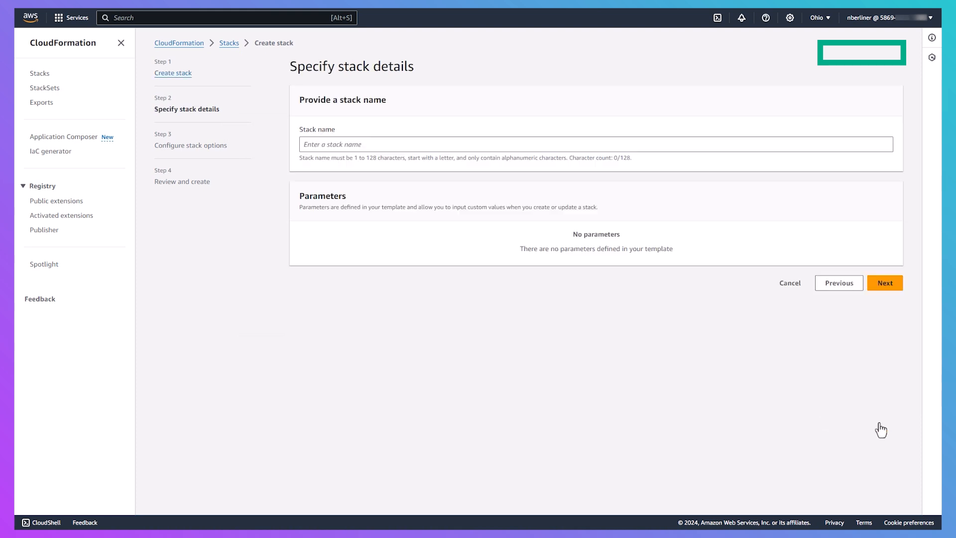
# Step: Name the stack TME-SDS-AWS and accept the default stack options
pyautogui.click(351, 145)
pyautogui.write('TME-SDS-AWS')
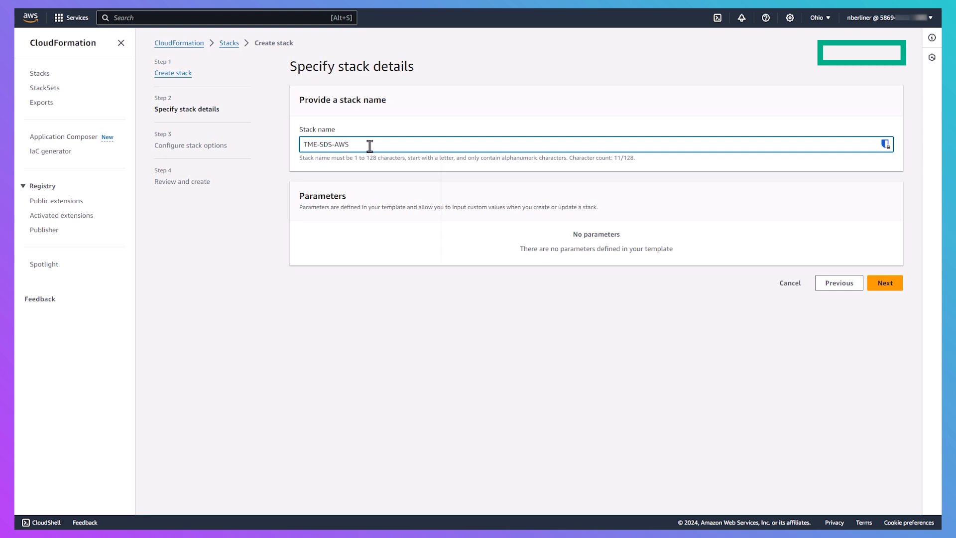
pyautogui.click(886, 284)
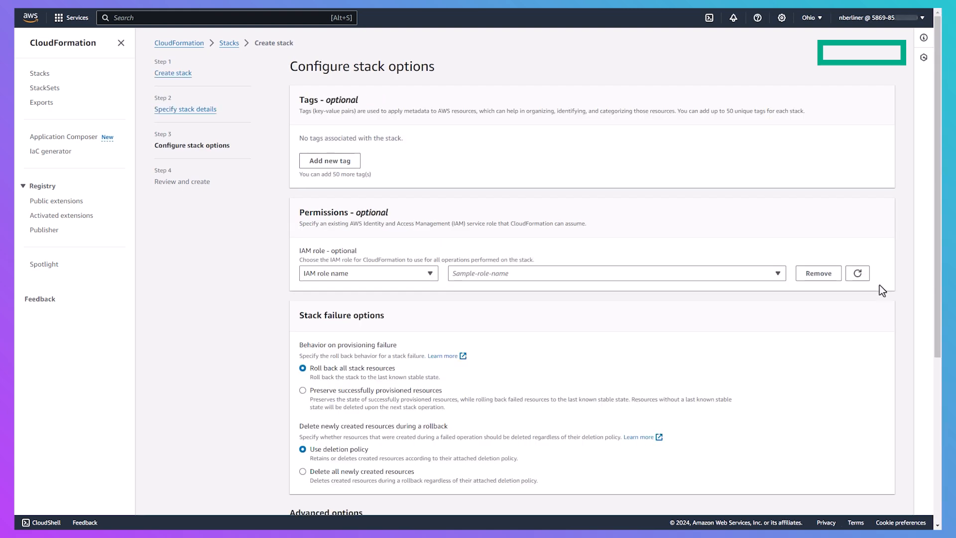
pyautogui.scroll(-5, 880, 285)
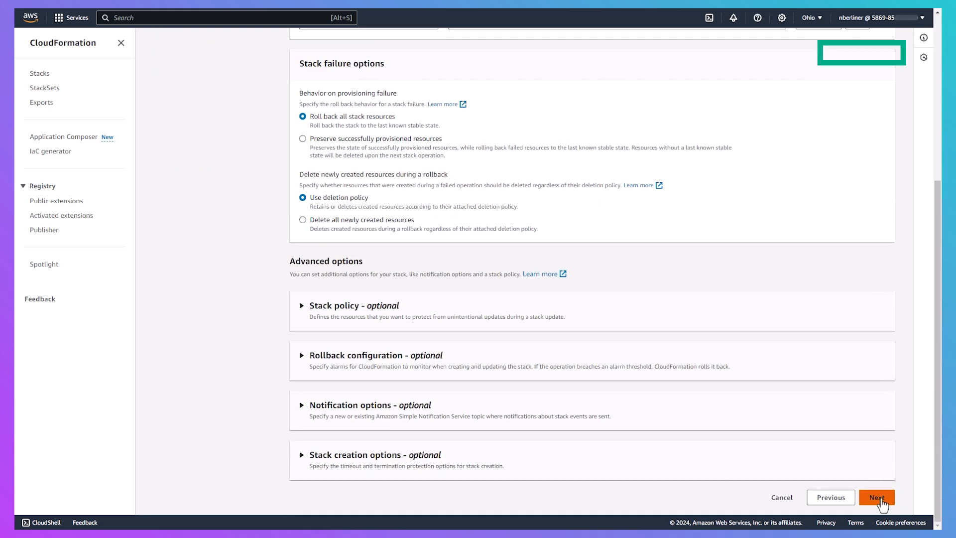
pyautogui.click(877, 497)
# Step: Acknowledge that CloudFormation might create IAM resources with custom names and submit the stack
pyautogui.scroll(-10, 877, 495)
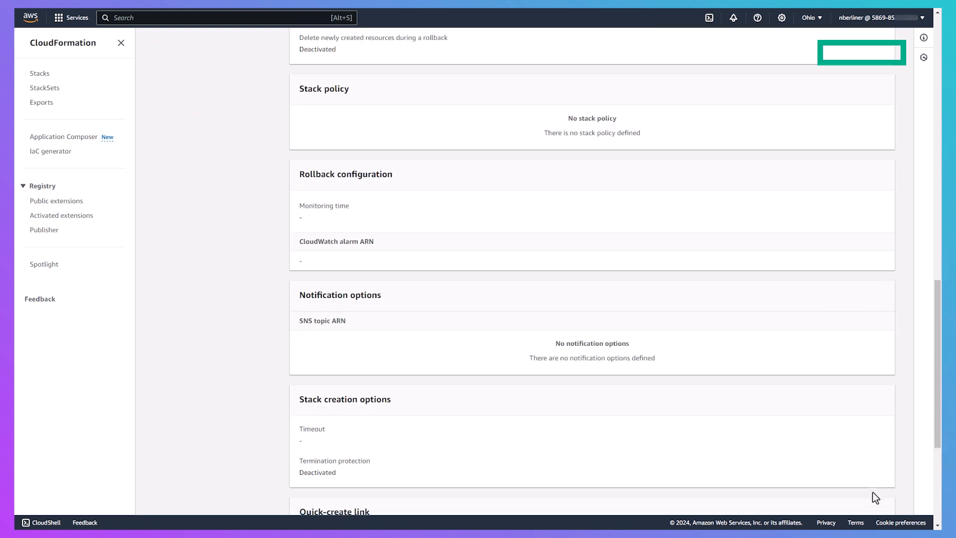
pyautogui.scroll(-5, 872, 492)
pyautogui.click(322, 457)
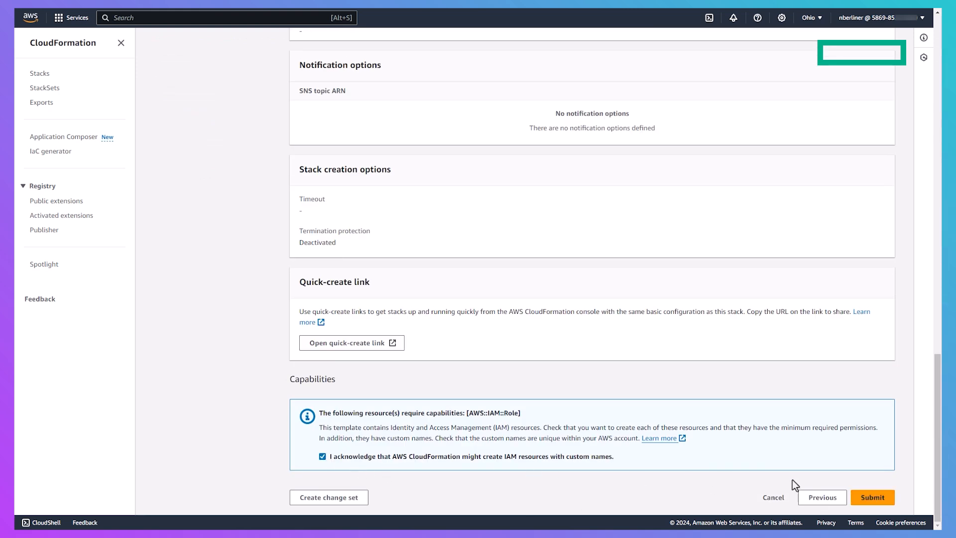
pyautogui.click(864, 498)
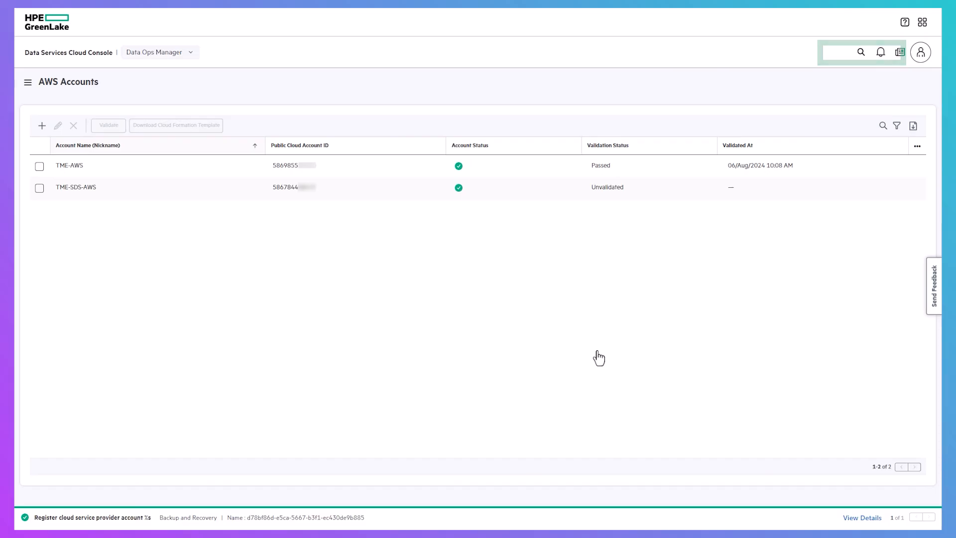
# Step: Return to the AWS Accounts page in Data Ops Manager and validate the TME-SDS-AWS account
pyautogui.click(39, 189)
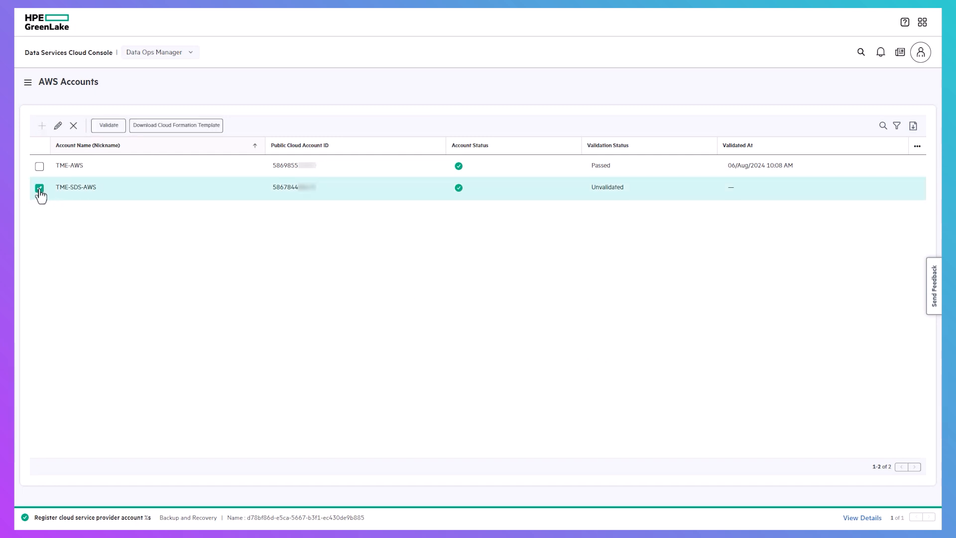
pyautogui.click(109, 127)
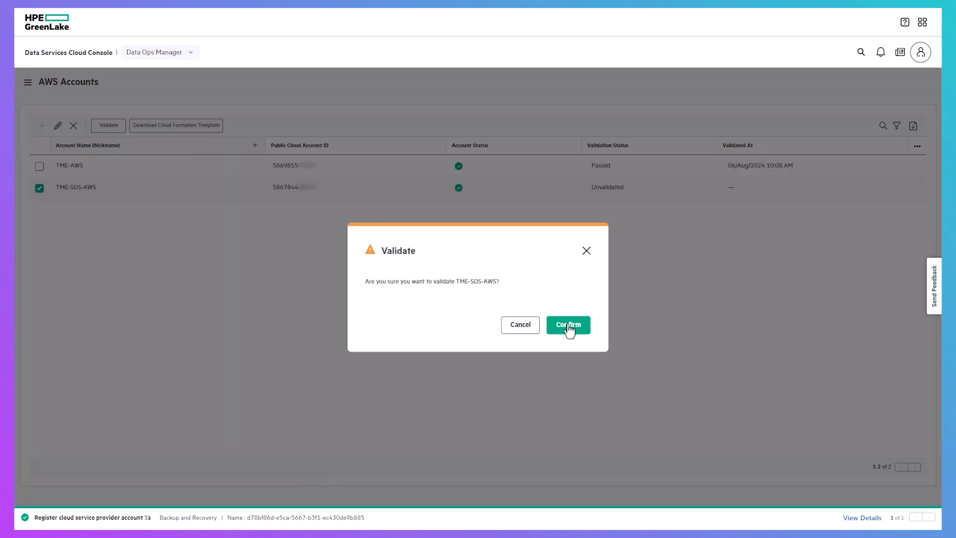
pyautogui.click(568, 326)
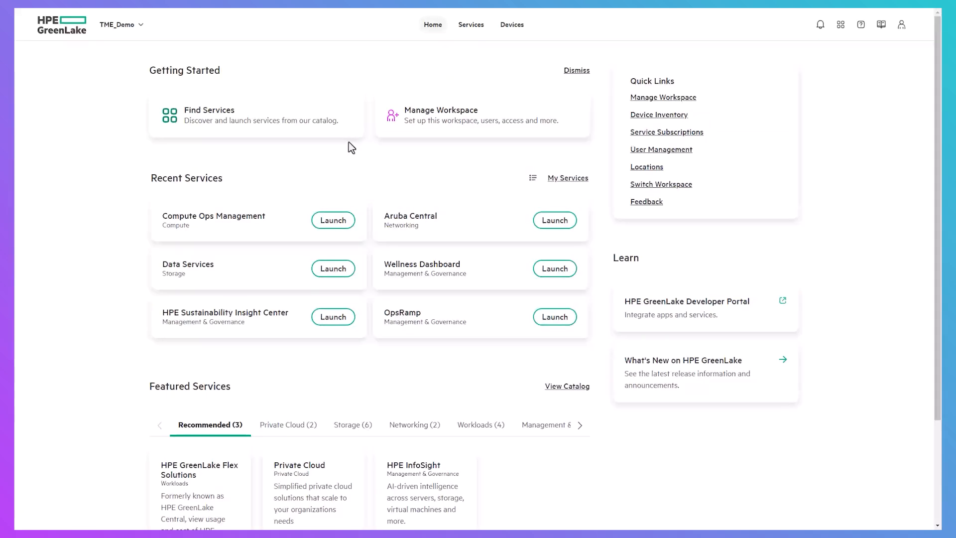
# Step: Open the Devices page of the TME_Demo workspace in HPE GreenLake
pyautogui.click(510, 29)
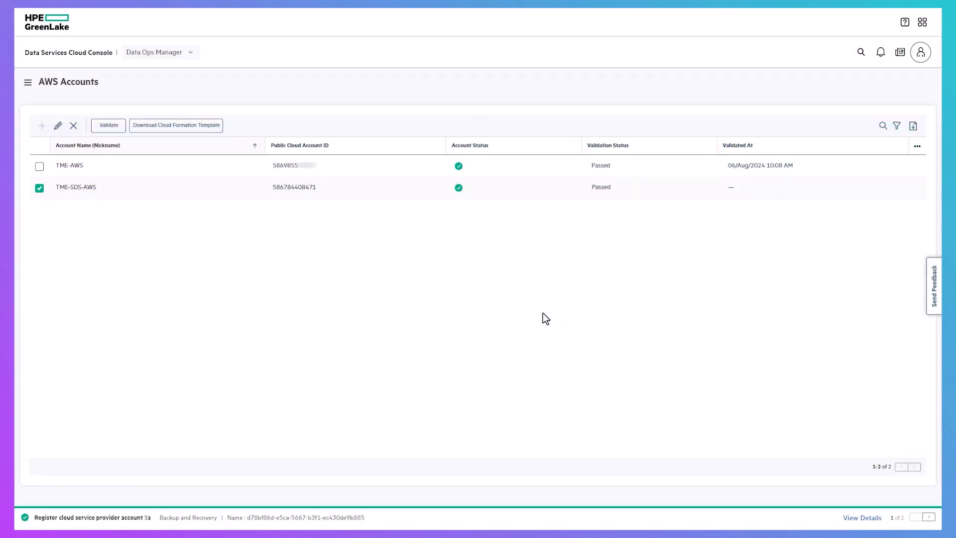
# Step: Open Software Defined Systems in Data Ops Manager and start composing the system with the Ready to compose status
pyautogui.click(28, 83)
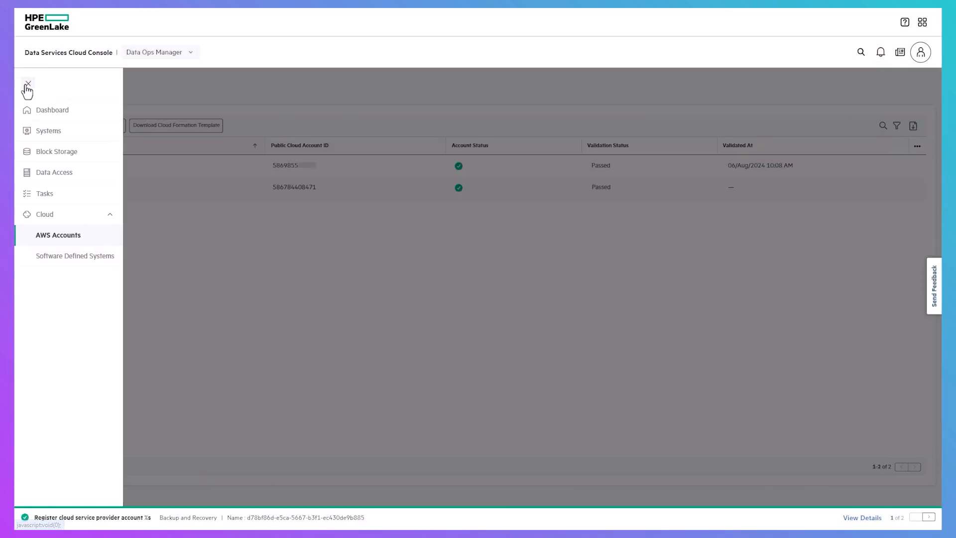
pyautogui.click(58, 257)
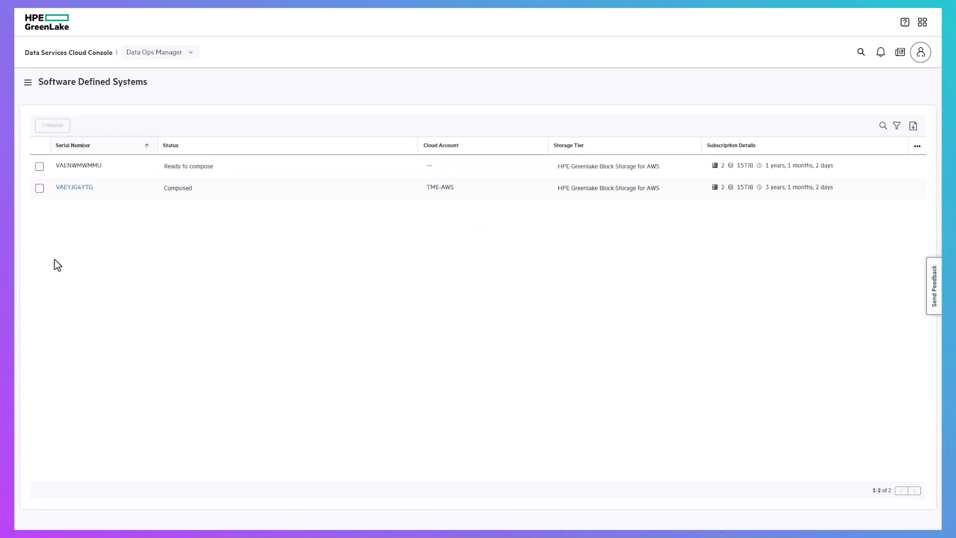
pyautogui.click(39, 168)
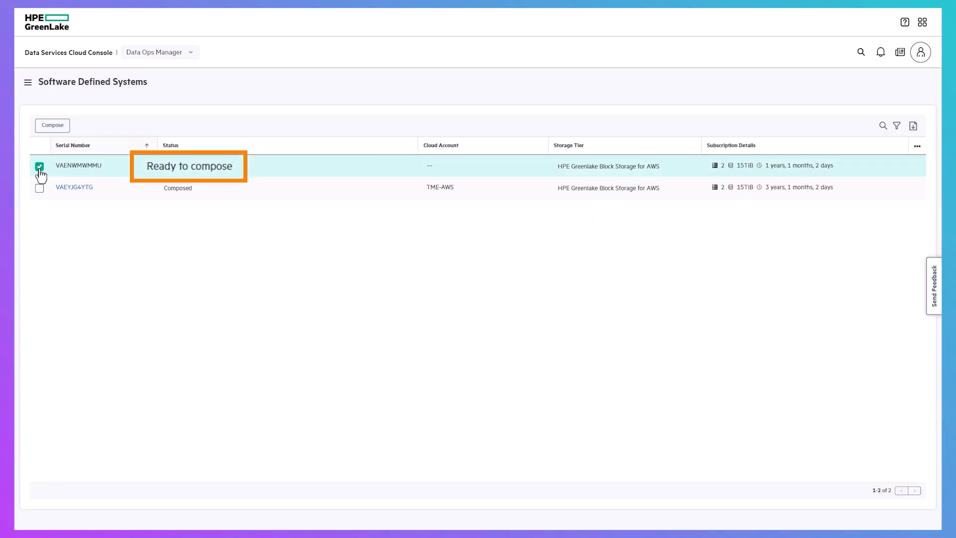
pyautogui.click(50, 129)
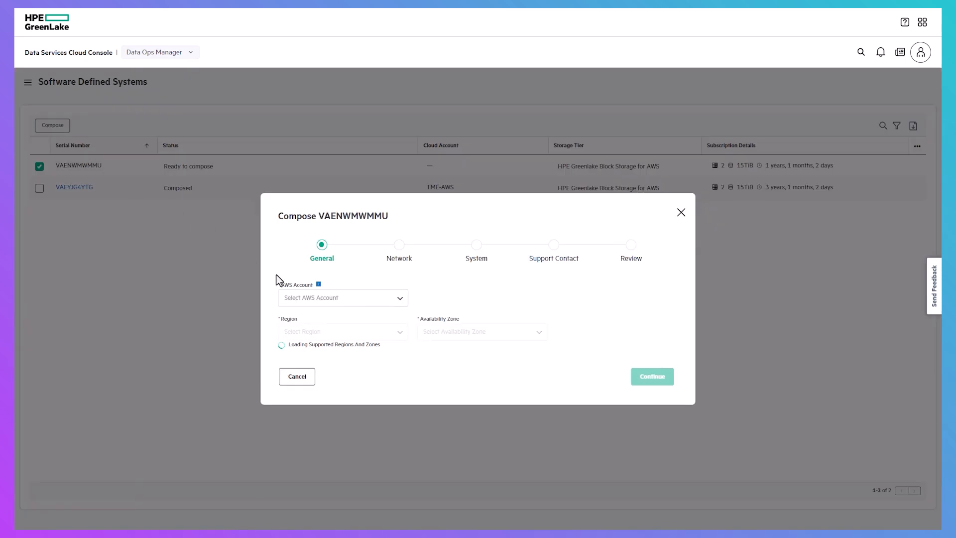
# Step: Set the general options to AWS account TME-AWS, region US East (Ohio) and availability zone us-east-2a, and continue to the network settings
pyautogui.click(305, 302)
pyautogui.click(301, 315)
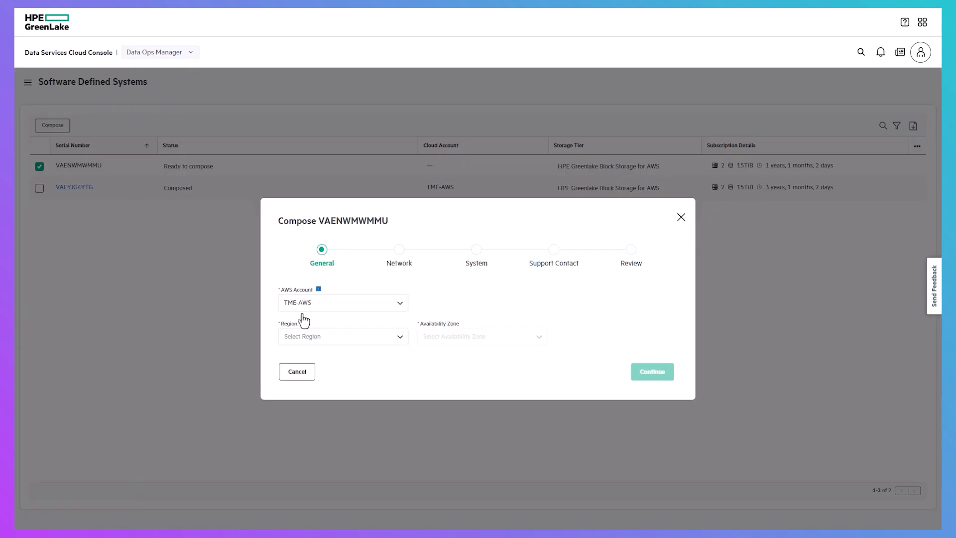
pyautogui.click(311, 344)
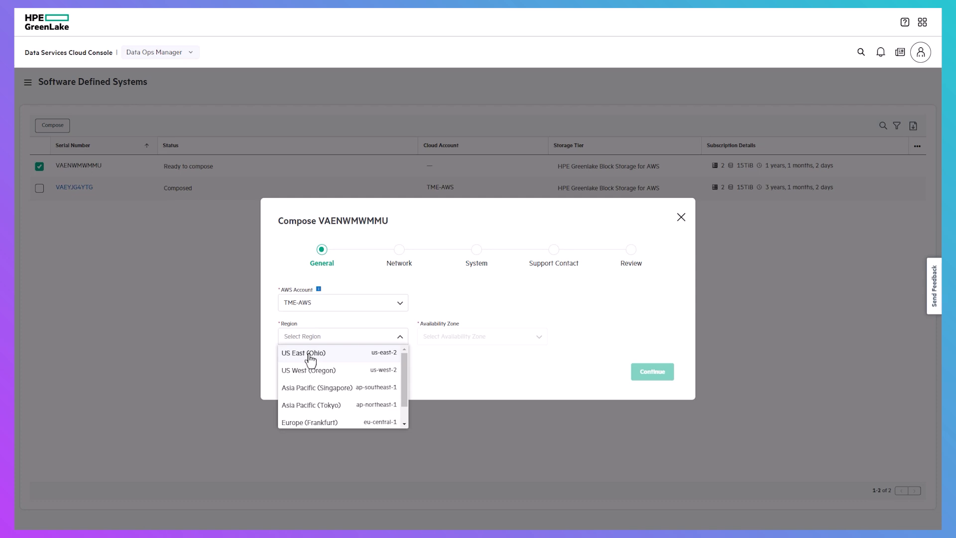
pyautogui.click(308, 352)
pyautogui.click(432, 344)
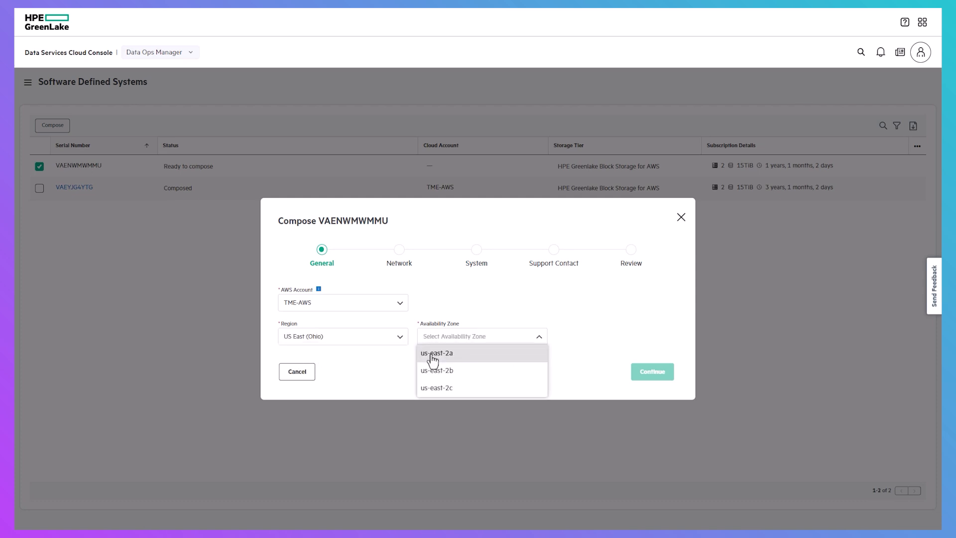
pyautogui.click(433, 353)
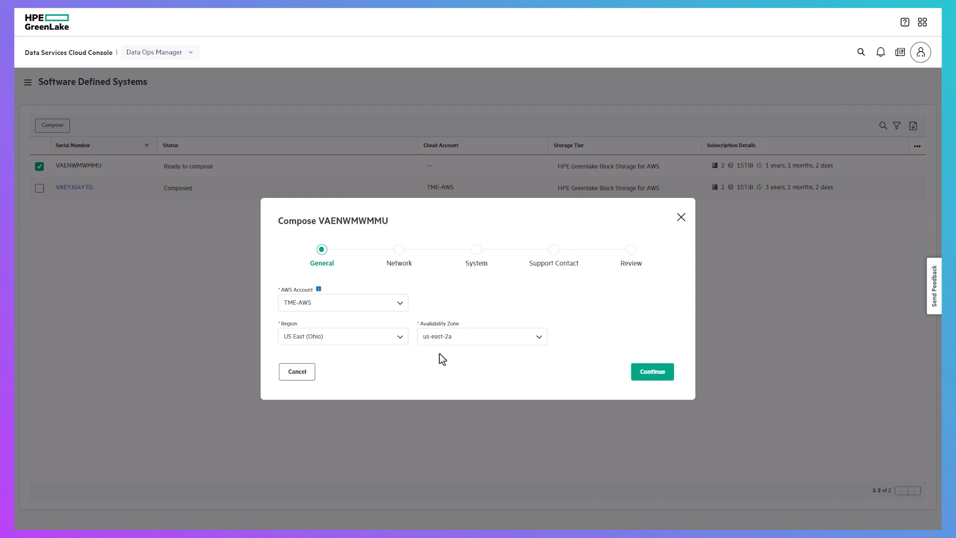
pyautogui.click(648, 379)
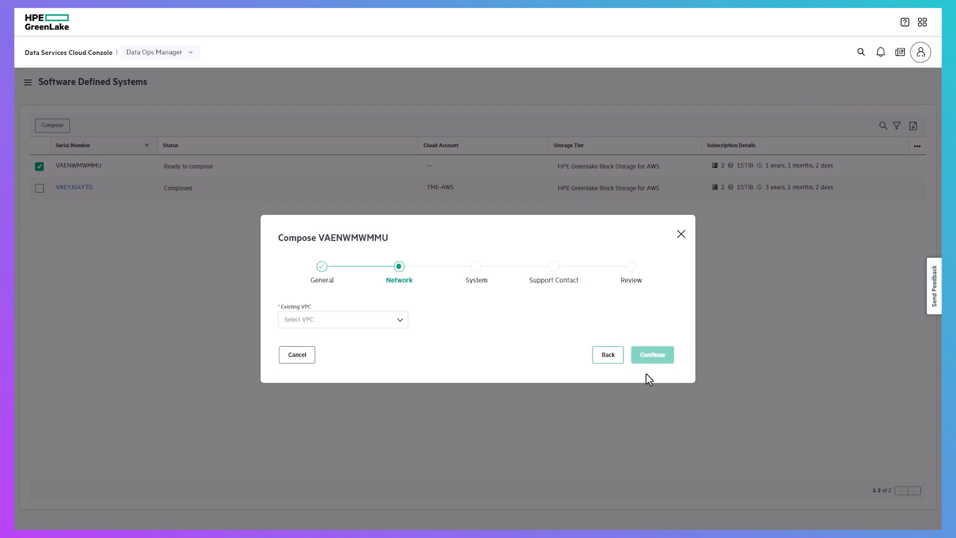
# Step: Create a VPC template with VPC CIDR 192.168.0.0/16, submit it, and close the deployment instructions
pyautogui.click(401, 321)
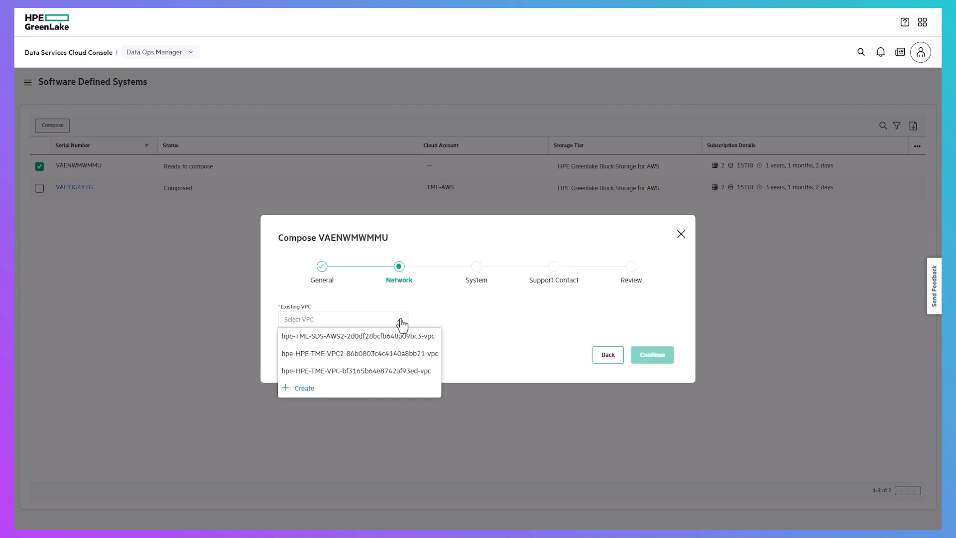
pyautogui.click(296, 389)
pyautogui.click(295, 289)
pyautogui.write('192.168.0.0/16')
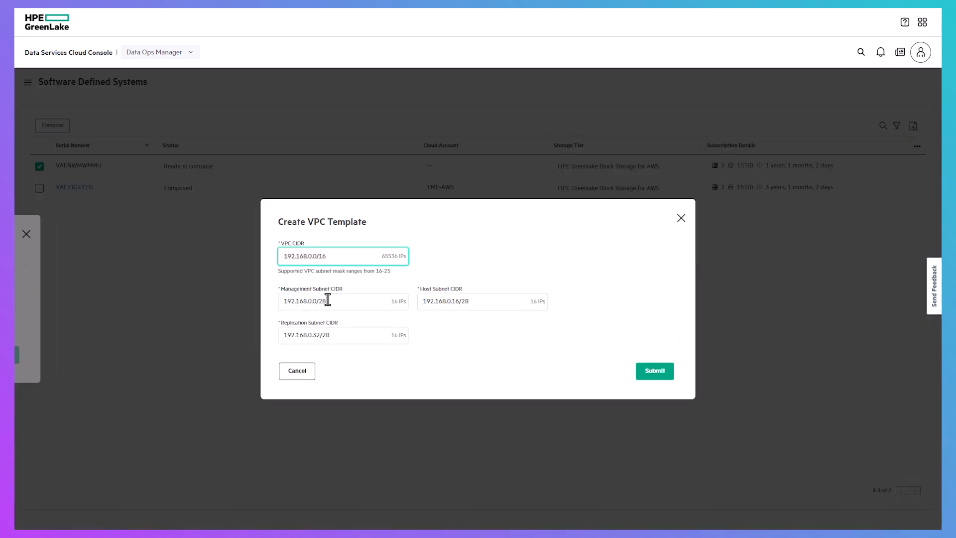
pyautogui.click(653, 377)
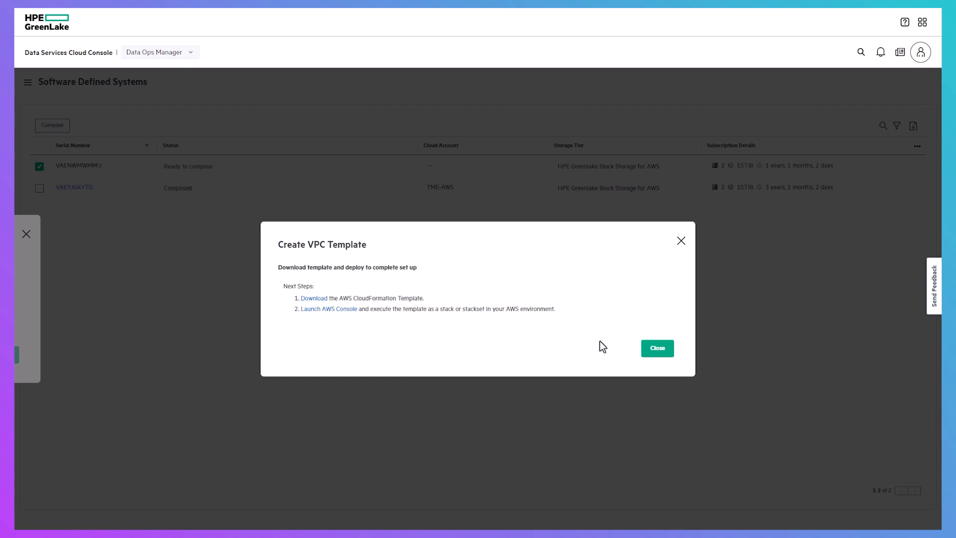
pyautogui.click(650, 349)
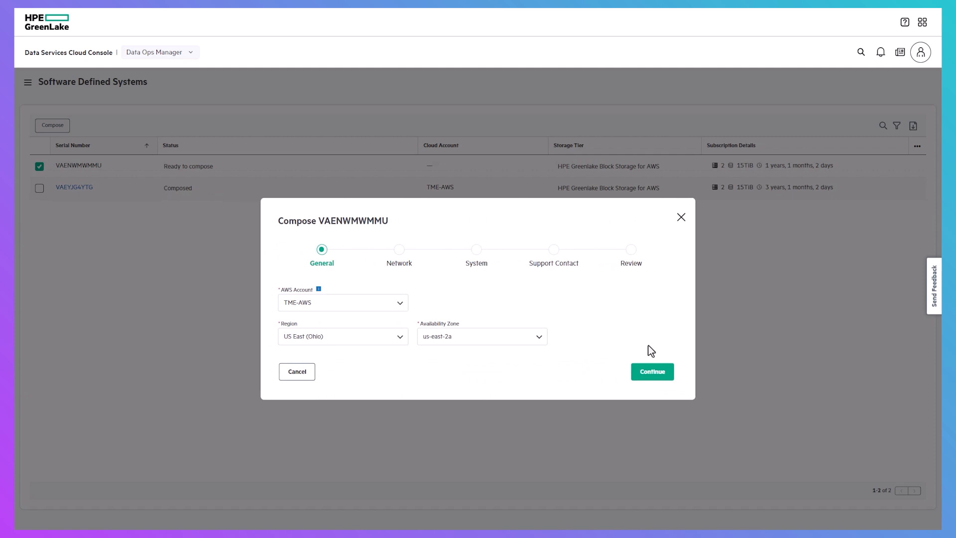
# Step: Continue past the general options and select hpe-HPE-TME-VPC-bf3165b64e8742af93ed-vpc as the existing VPC for the system's network
pyautogui.click(652, 374)
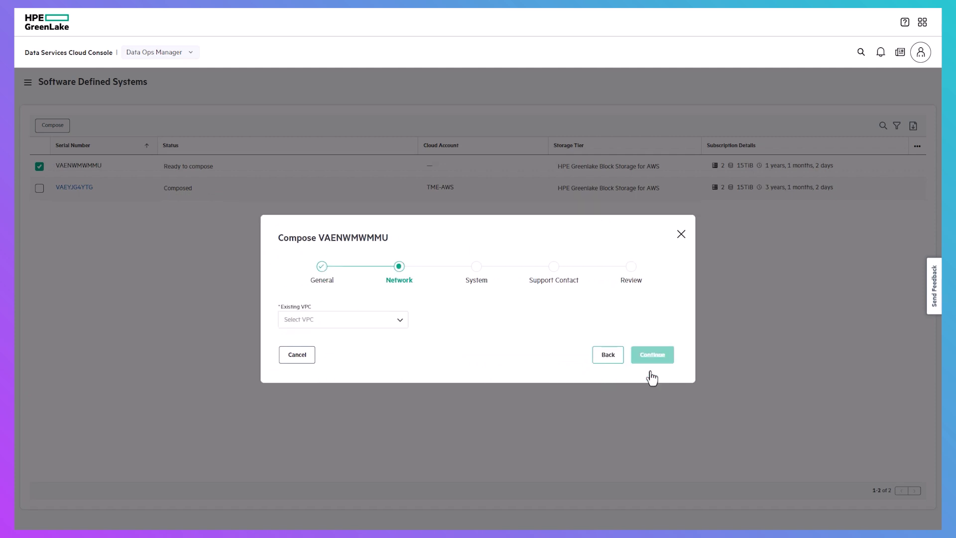
pyautogui.click(398, 321)
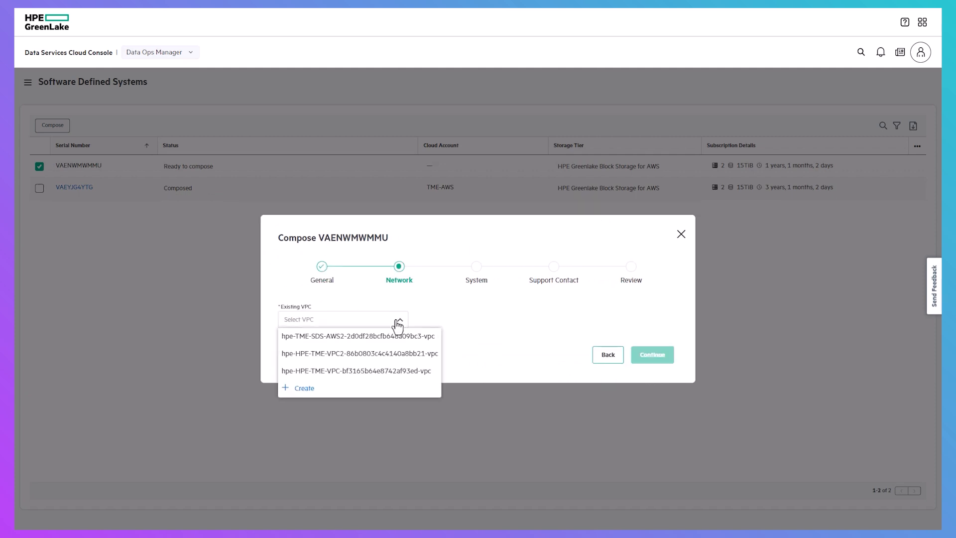
pyautogui.click(386, 371)
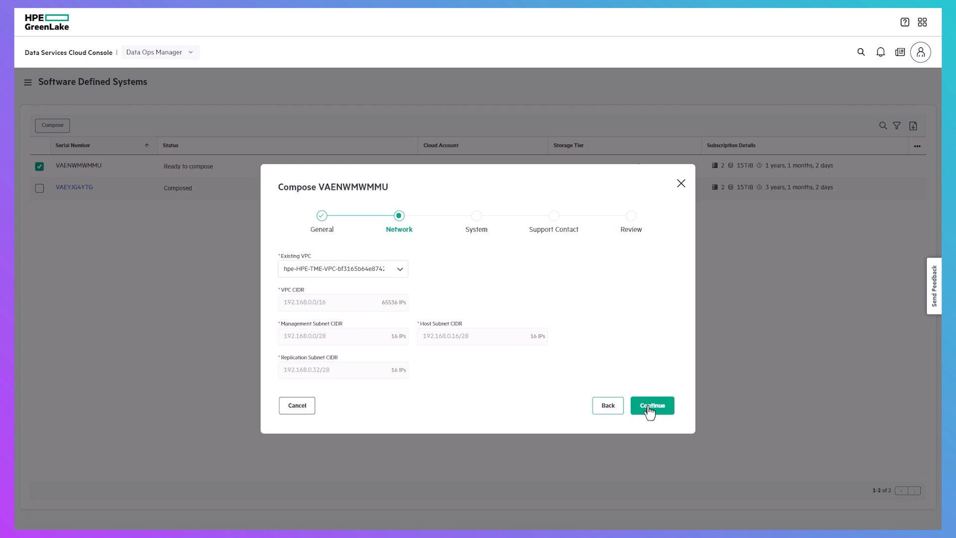
pyautogui.click(650, 407)
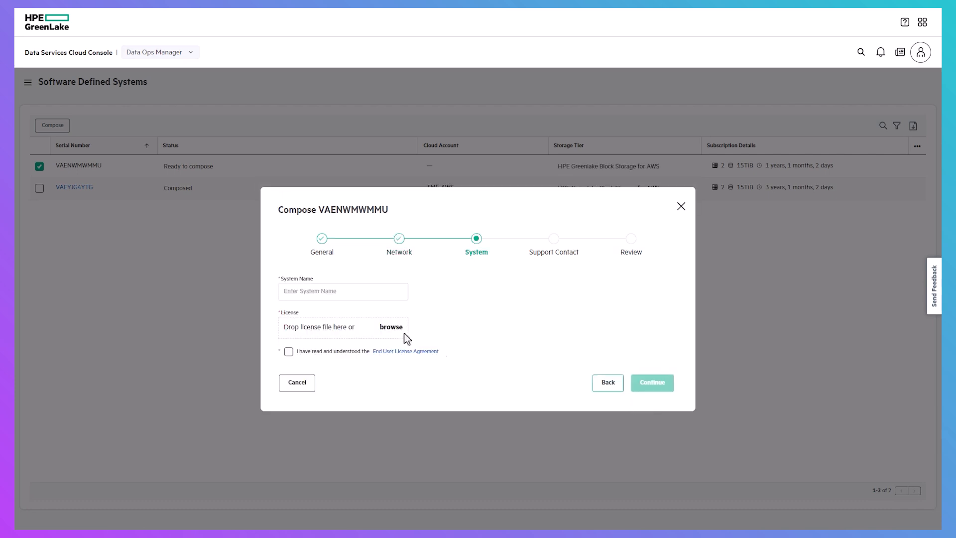
# Step: Name the system HPE-TME-SDS-02, attach the license text file, and accept the End User License Agreement
pyautogui.click(295, 292)
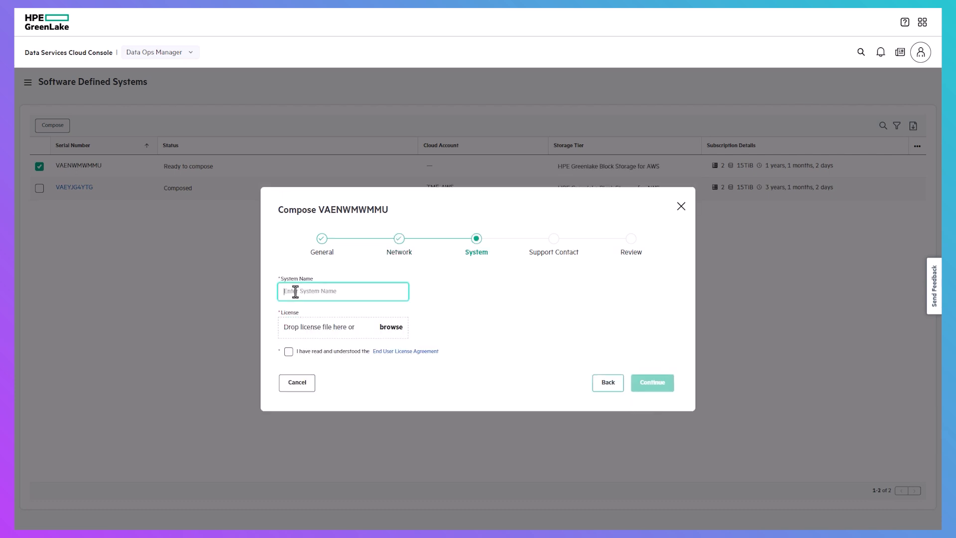
pyautogui.write('HPE-TME-SDS-02')
pyautogui.moveTo(127, 261); pyautogui.dragTo(313, 332)
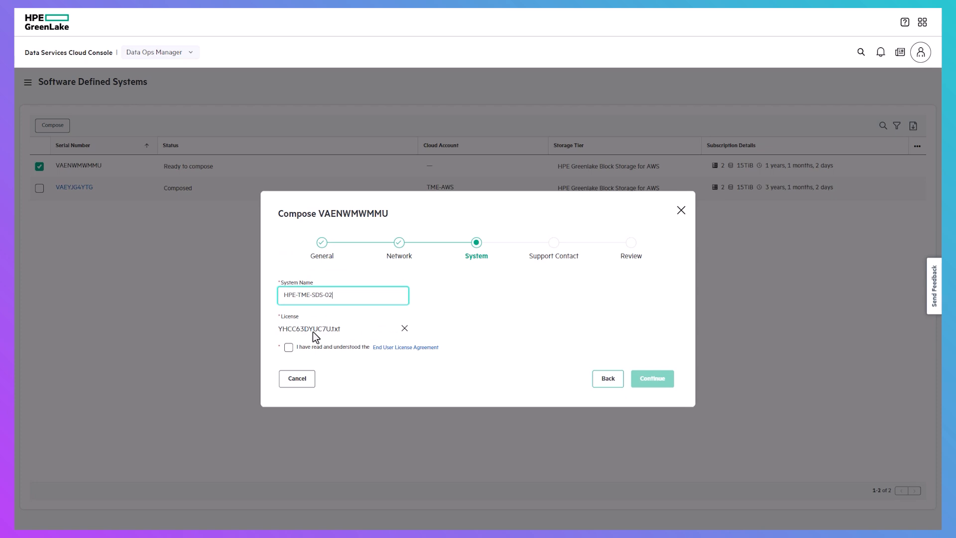
pyautogui.click(288, 347)
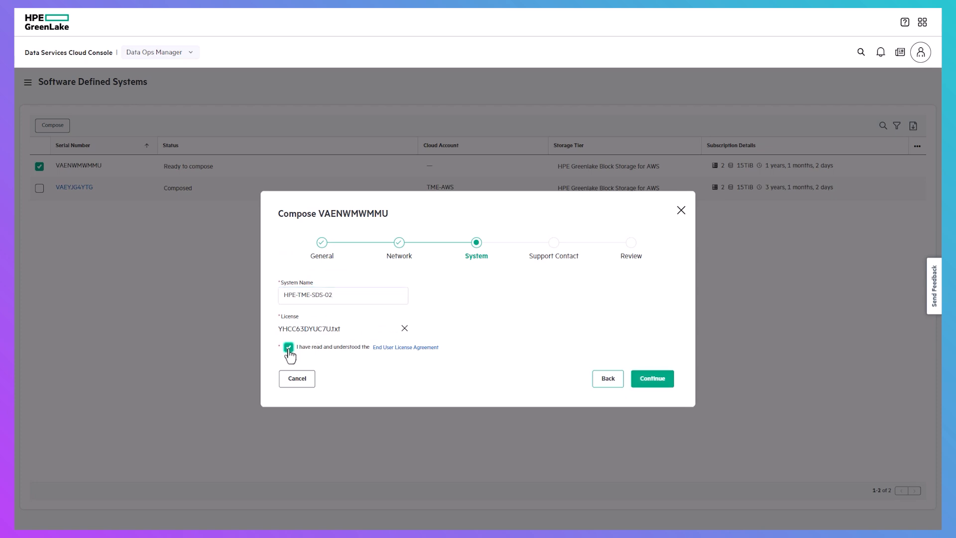
pyautogui.click(652, 379)
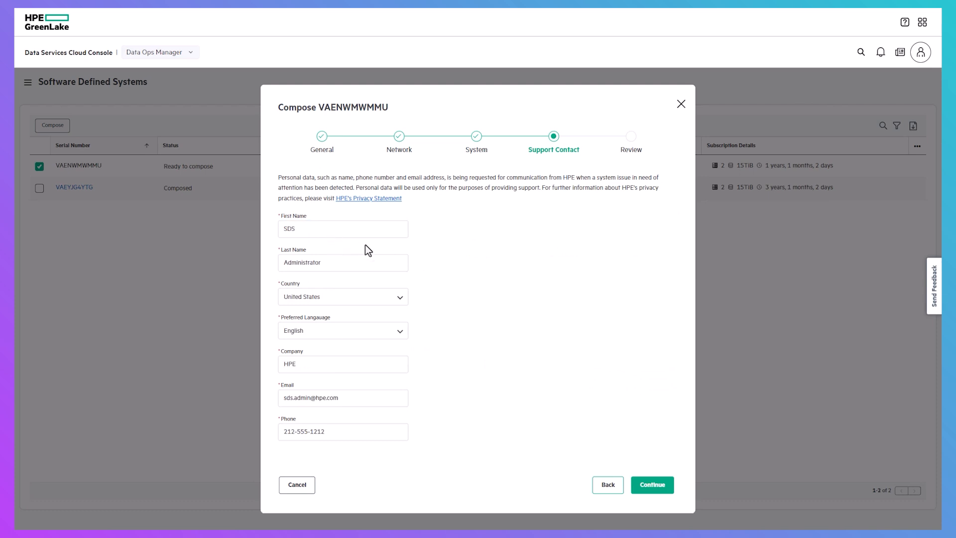
# Step: Accept the support contact details and submit the reviewed configuration to compose the system
pyautogui.click(653, 486)
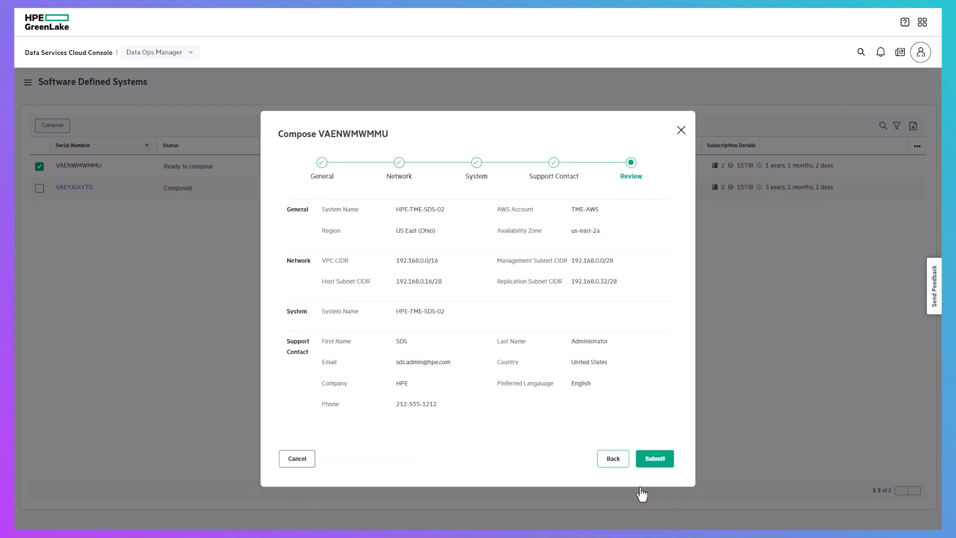
pyautogui.click(653, 464)
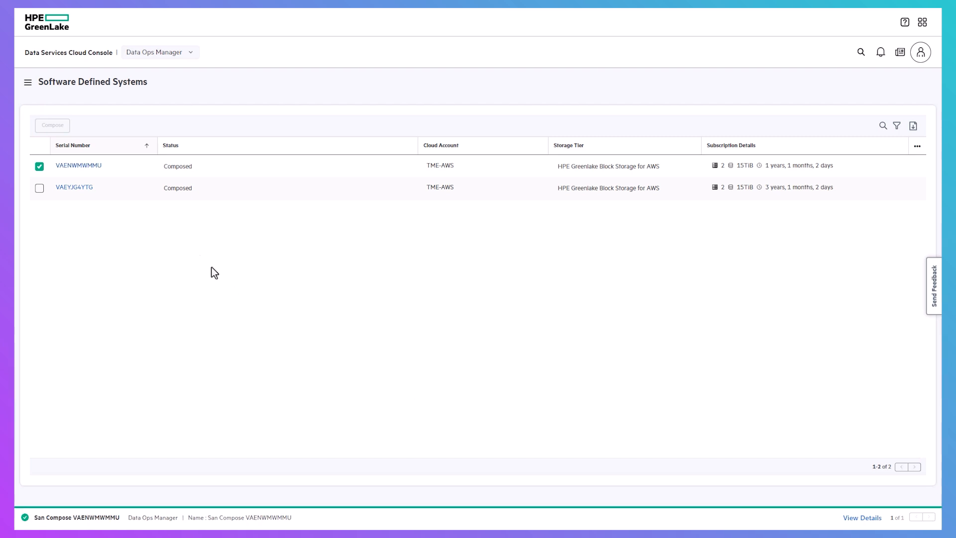
# Step: Open the newly composed system and examine its AWS resources: the topology diagram, the EC2 instances and the EBS volumes
pyautogui.click(88, 169)
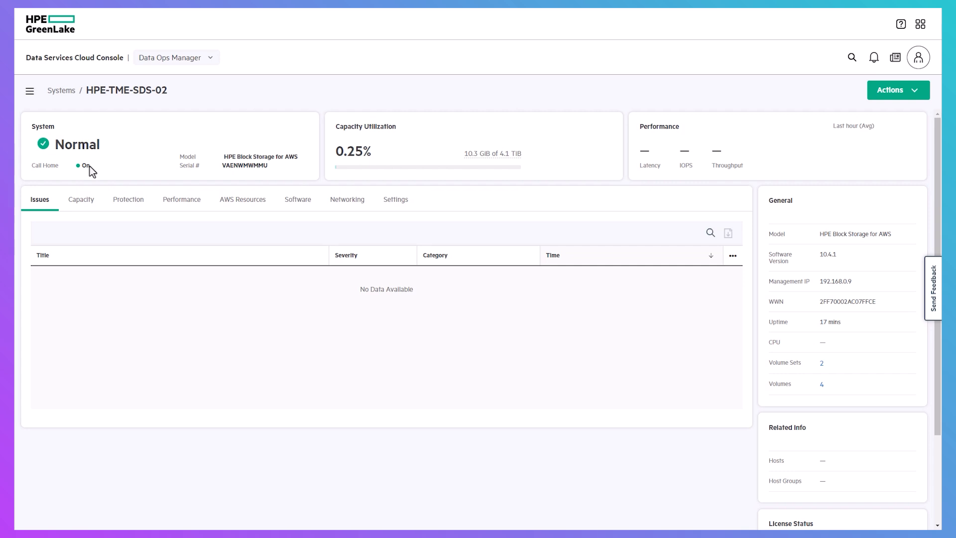
pyautogui.click(235, 202)
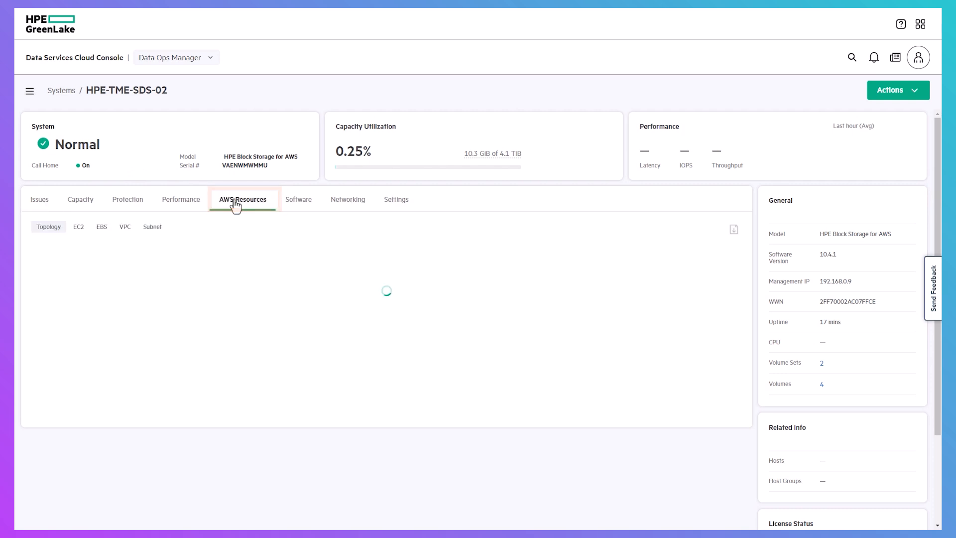
pyautogui.scroll(-6, 245, 210)
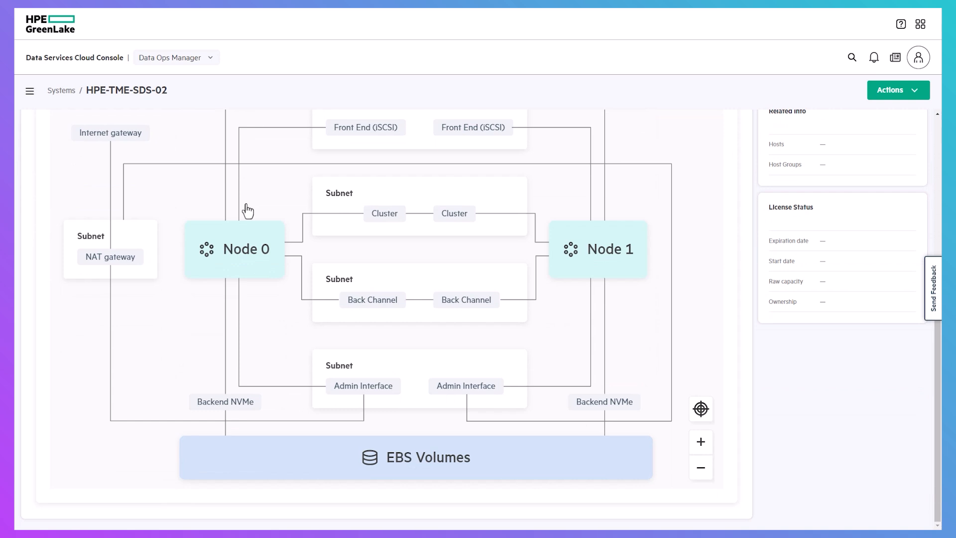
pyautogui.scroll(5, 247, 211)
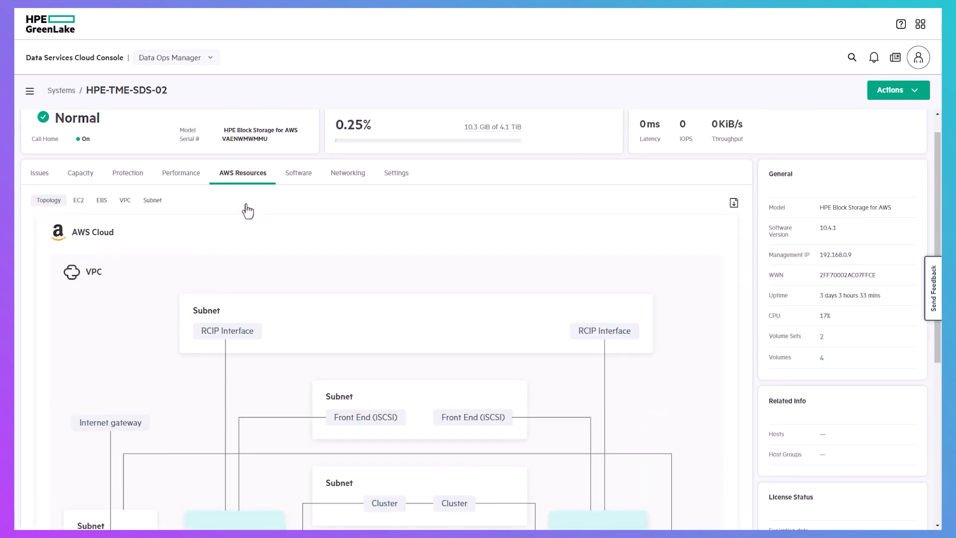
pyautogui.click(78, 204)
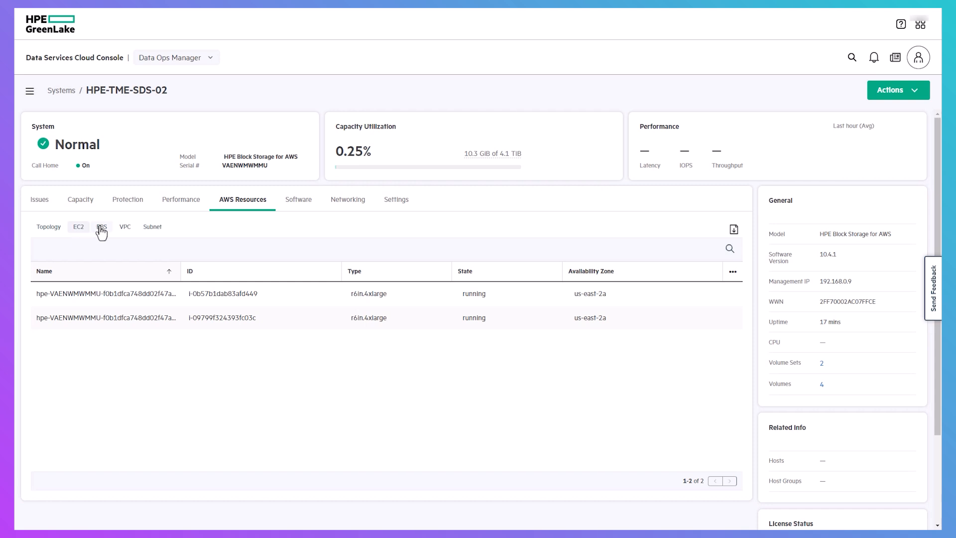
pyautogui.click(101, 228)
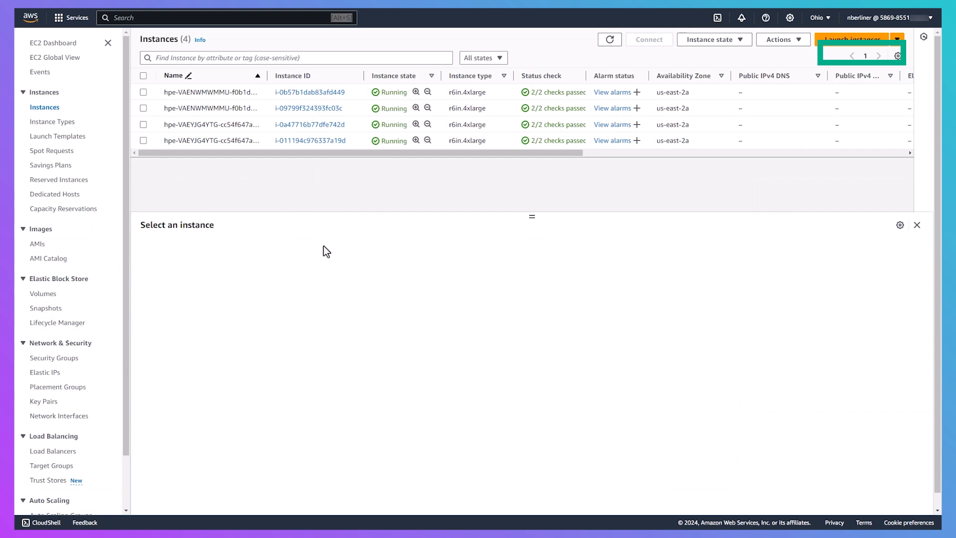
# Step: In the AWS EC2 console, open the first listed instance of the new system and examine its attached storage block devices
pyautogui.click(316, 93)
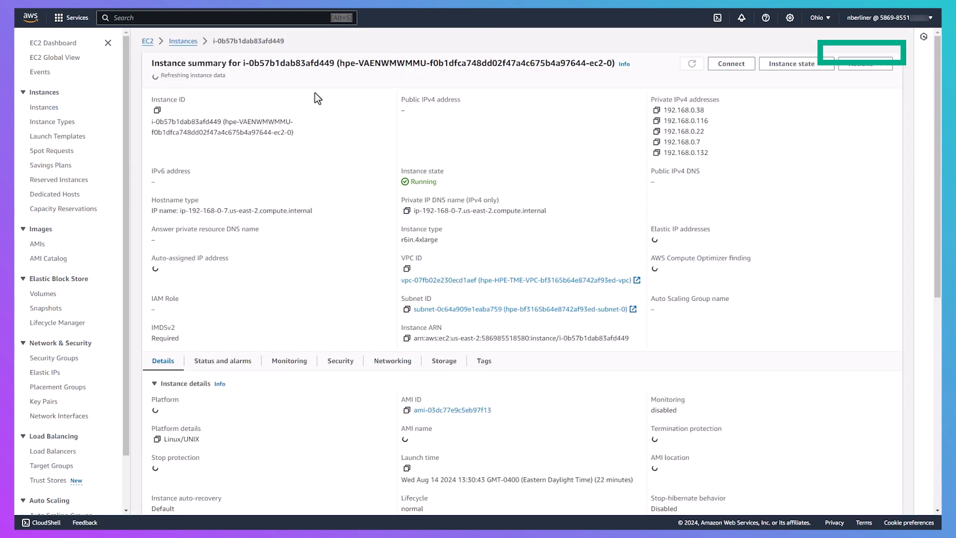
pyautogui.click(442, 359)
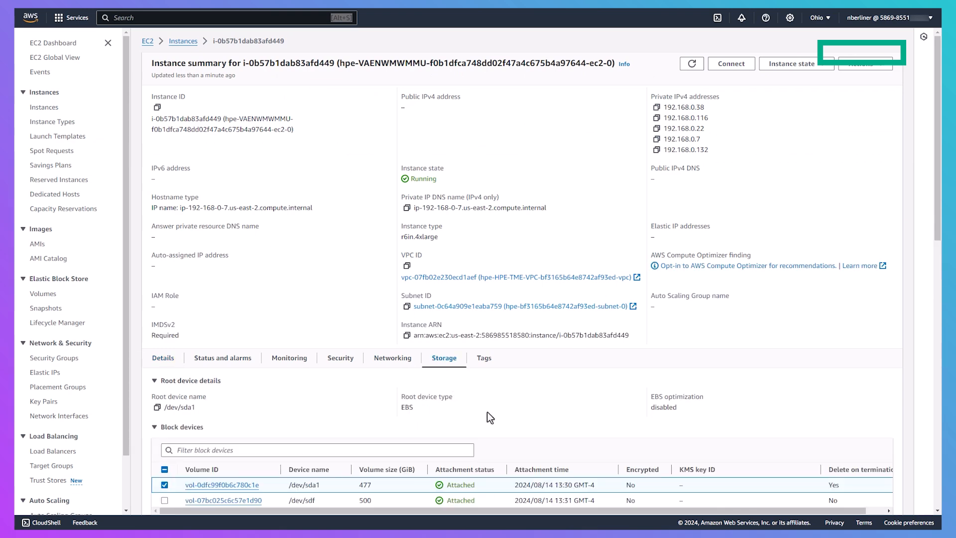
pyautogui.scroll(-3, 489, 416)
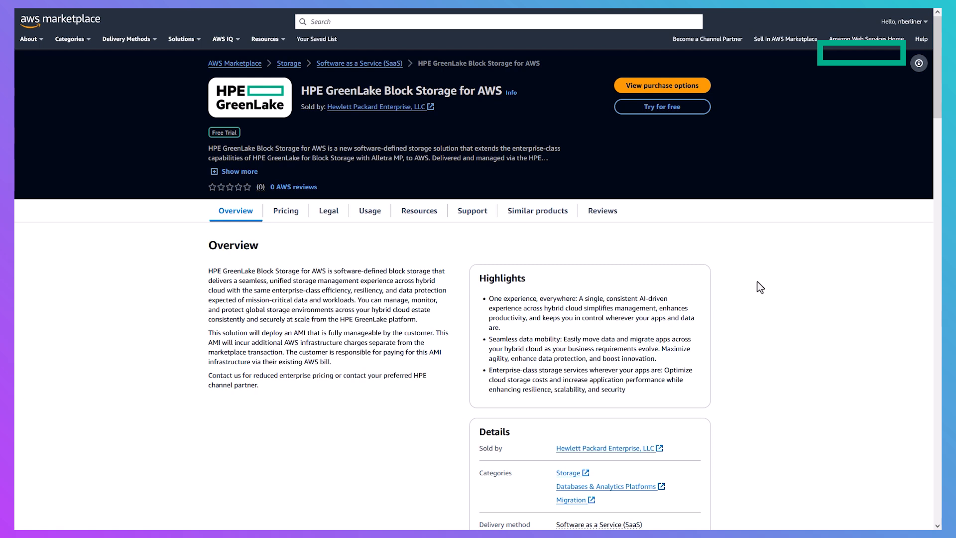
# Step: Open the free trial contract for HPE GreenLake Block Storage for AWS in AWS Marketplace
pyautogui.click(666, 113)
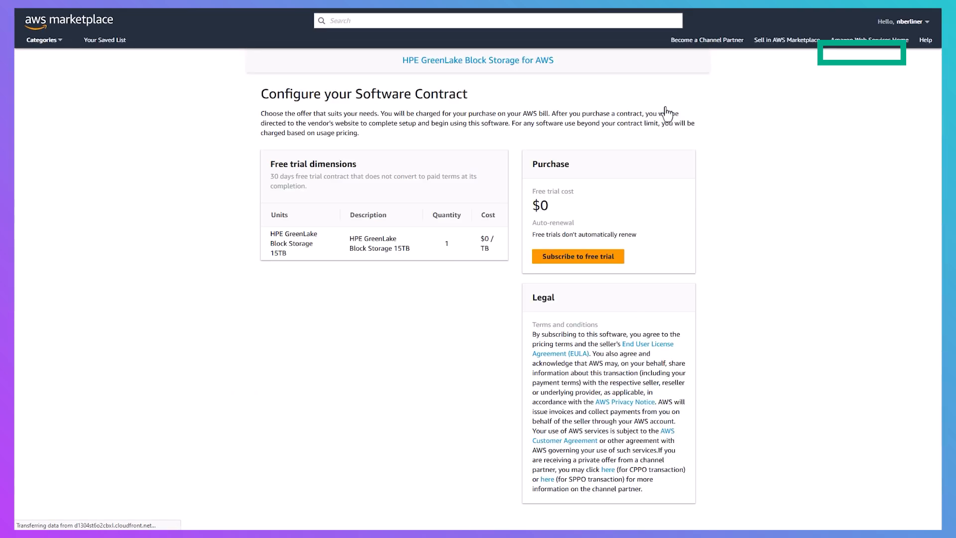